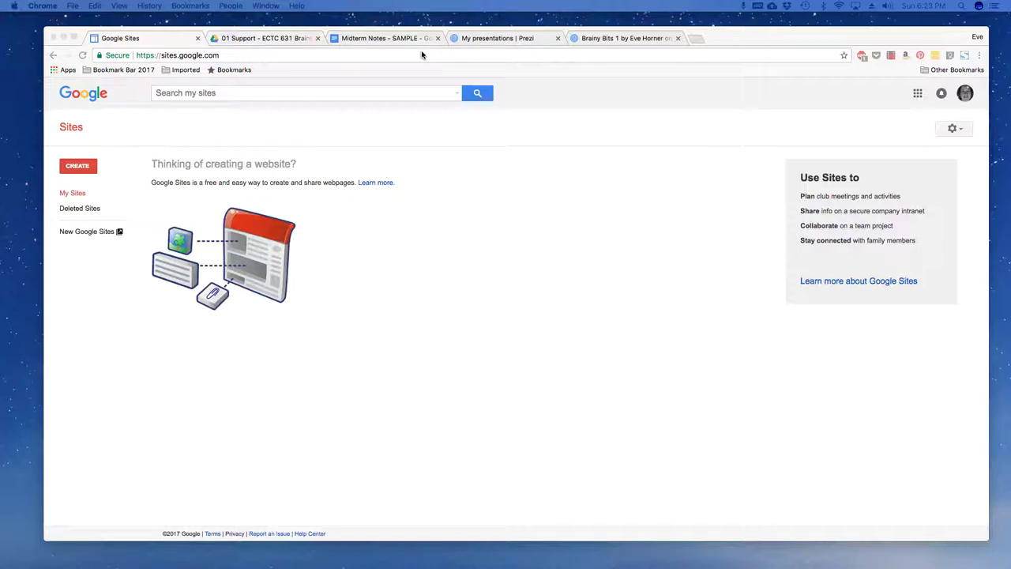
Switch to the new Google Sites and open the MSET Sample Portfolio site for editing
{"action": "left_click", "coordinate": [85, 252]}
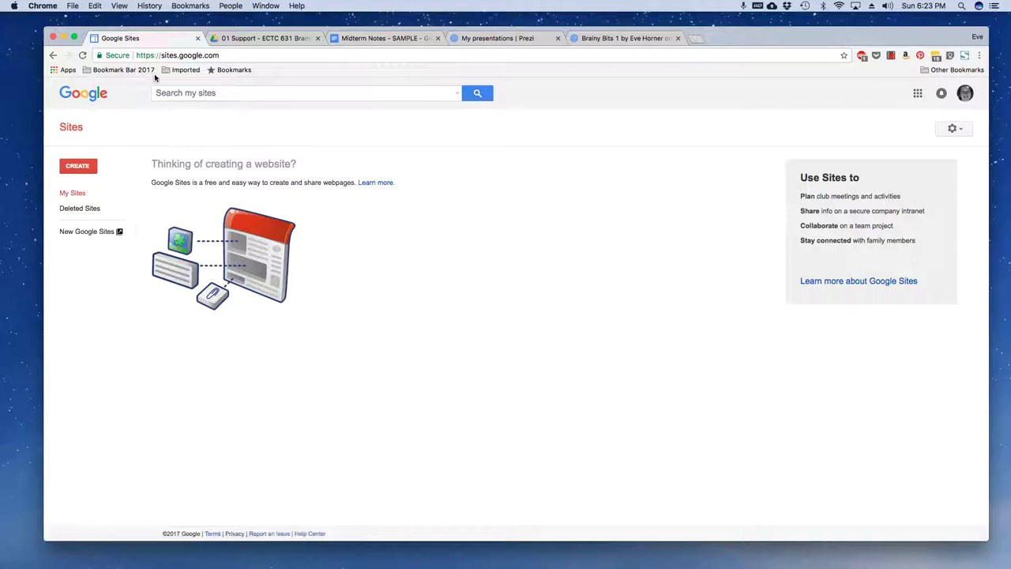
{"action": "left_click", "coordinate": [138, 55]}
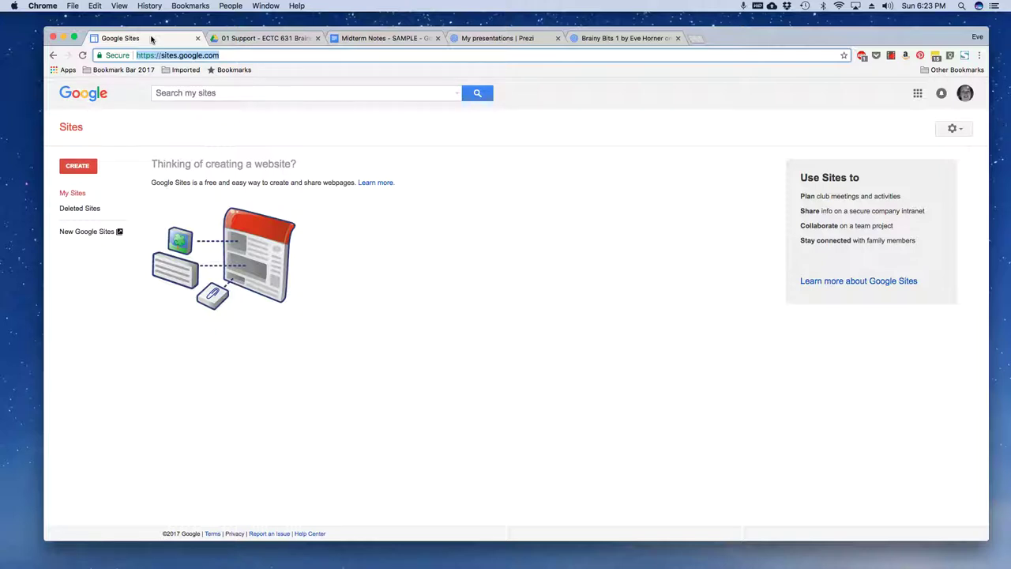
{"action": "left_click", "coordinate": [72, 235]}
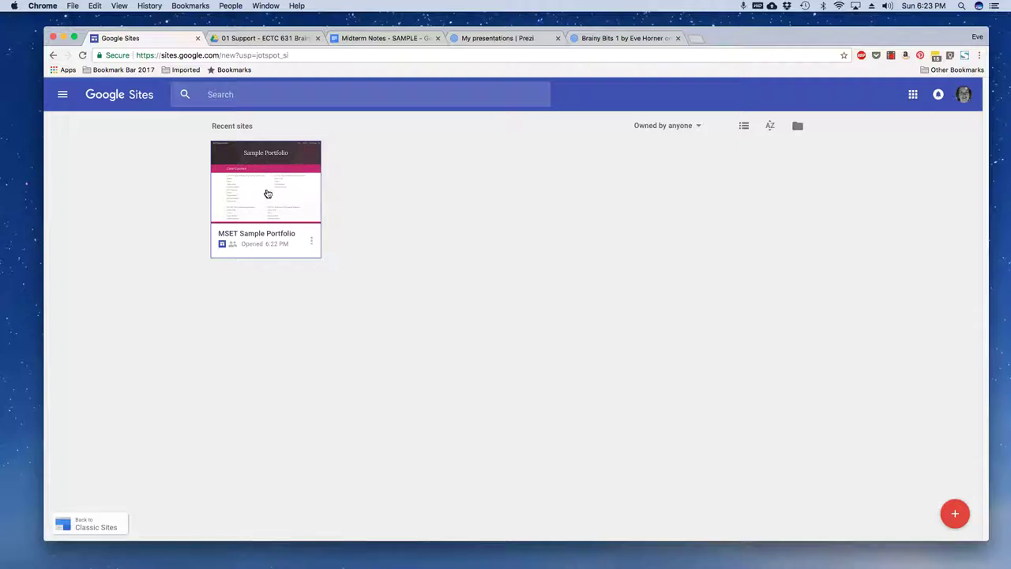
{"action": "left_click", "coordinate": [265, 155]}
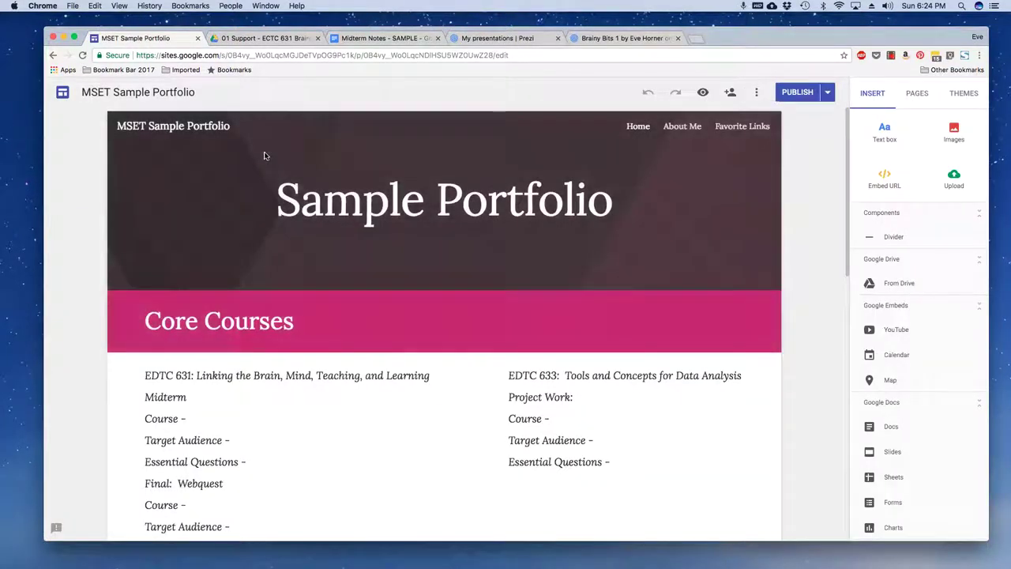
{"action": "mouse_move", "coordinate": [265, 156]}
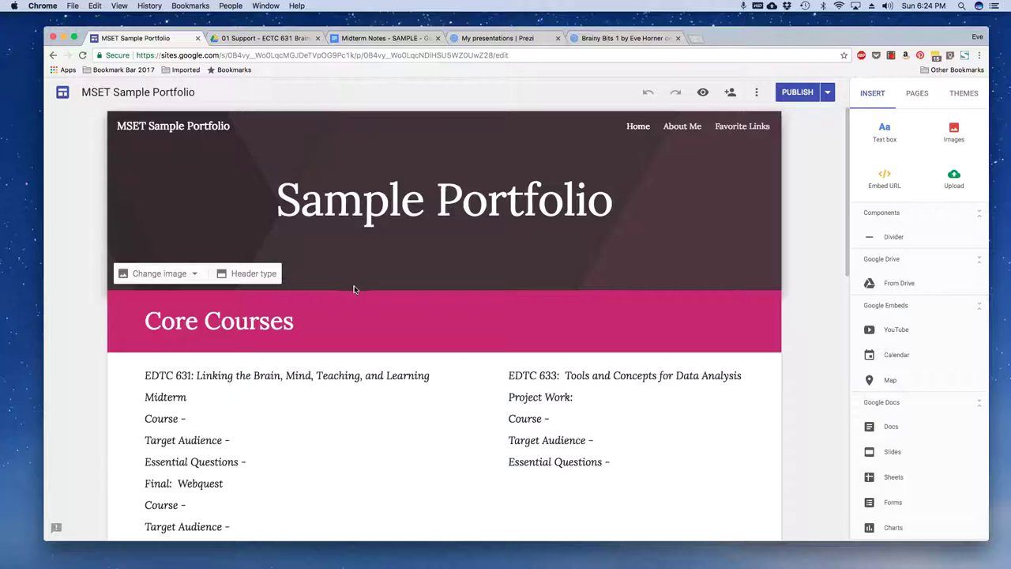
Enter "US History 1" as the course in the Midterm entry of EDTC 631 under Core Courses
{"action": "scroll", "coordinate": [354, 289], "scroll_direction": "down", "scroll_amount": 10}
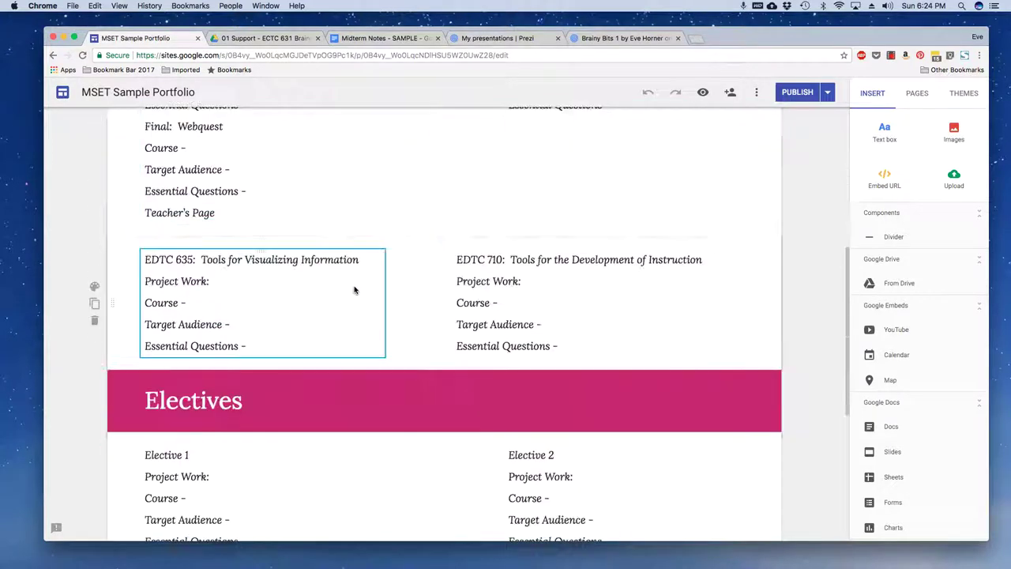
{"action": "scroll", "coordinate": [354, 289], "scroll_direction": "down", "scroll_amount": 7}
{"action": "scroll", "coordinate": [354, 289], "scroll_direction": "up", "scroll_amount": 7}
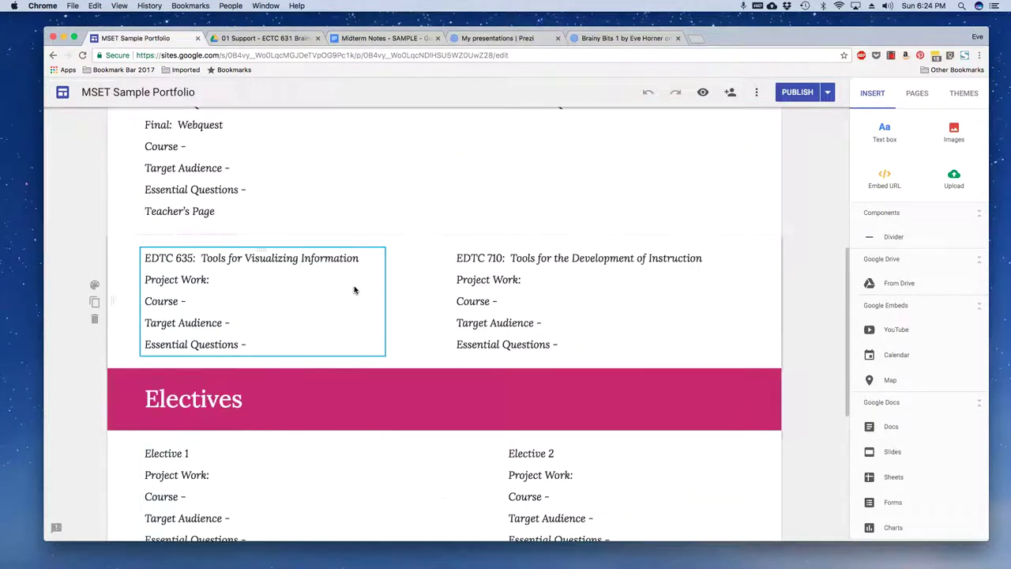
{"action": "scroll", "coordinate": [354, 289], "scroll_direction": "up", "scroll_amount": 10}
{"action": "scroll", "coordinate": [354, 285], "scroll_direction": "down", "scroll_amount": 2}
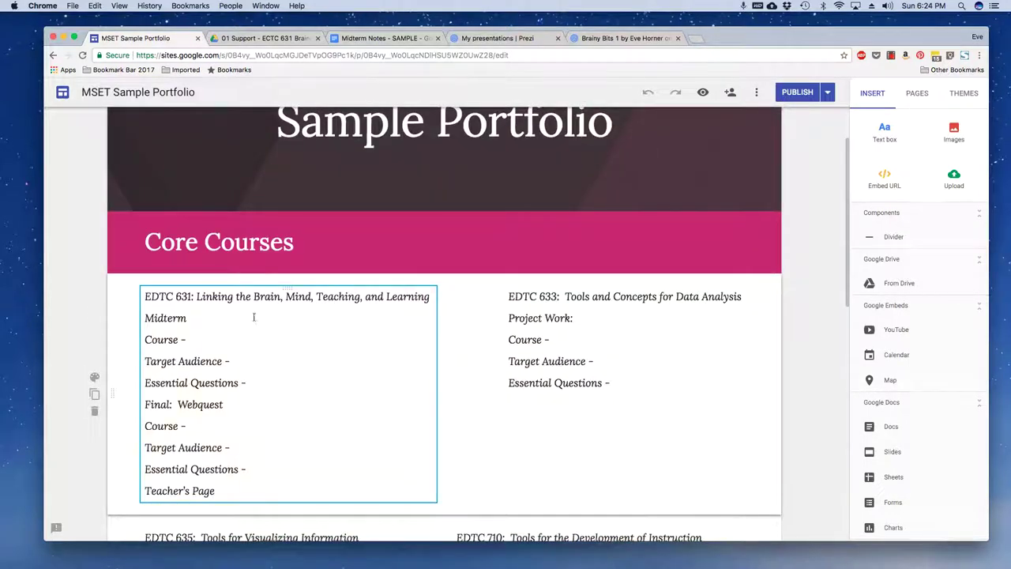
{"action": "left_click", "coordinate": [208, 318]}
{"action": "left_click", "coordinate": [198, 341]}
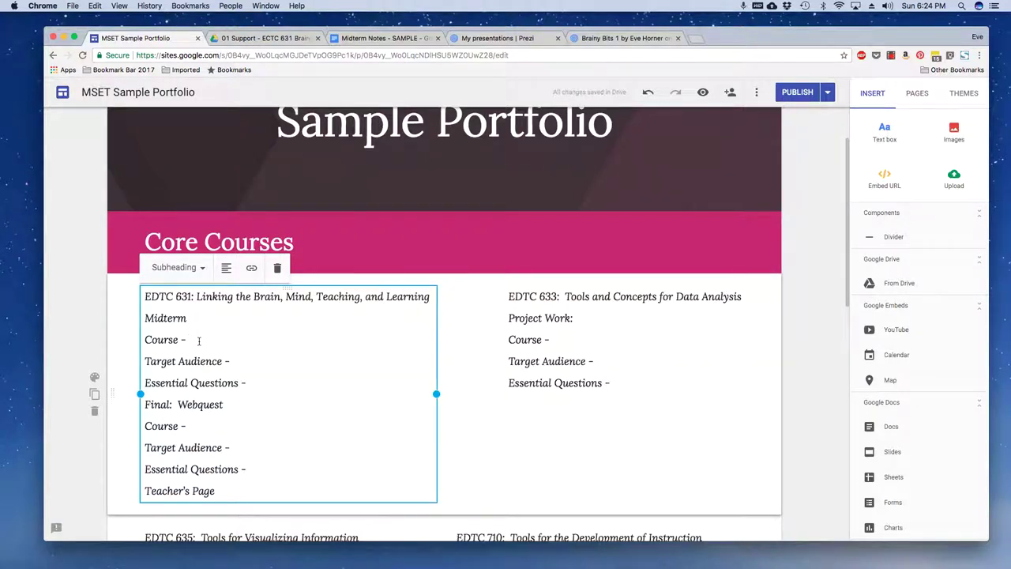
{"action": "type", "text": "US History "}
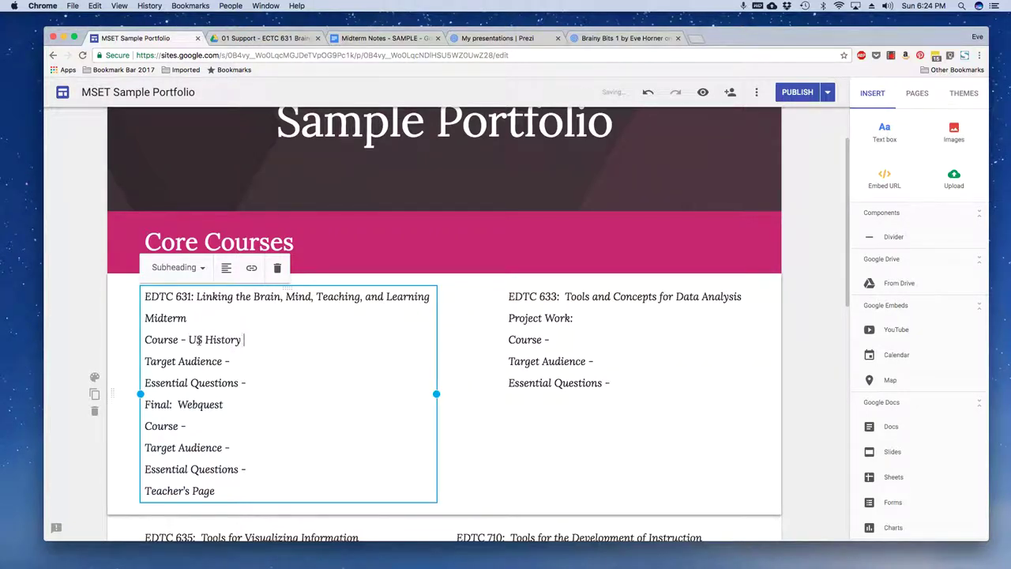
{"action": "type", "text": "1"}
Fill in the Midterm's target audience with "Grades 9 - 10" and its essential questions with "ID key factors leading to WWI"
{"action": "left_click", "coordinate": [246, 362]}
{"action": "type", "text": "Grades 9 - 10"}
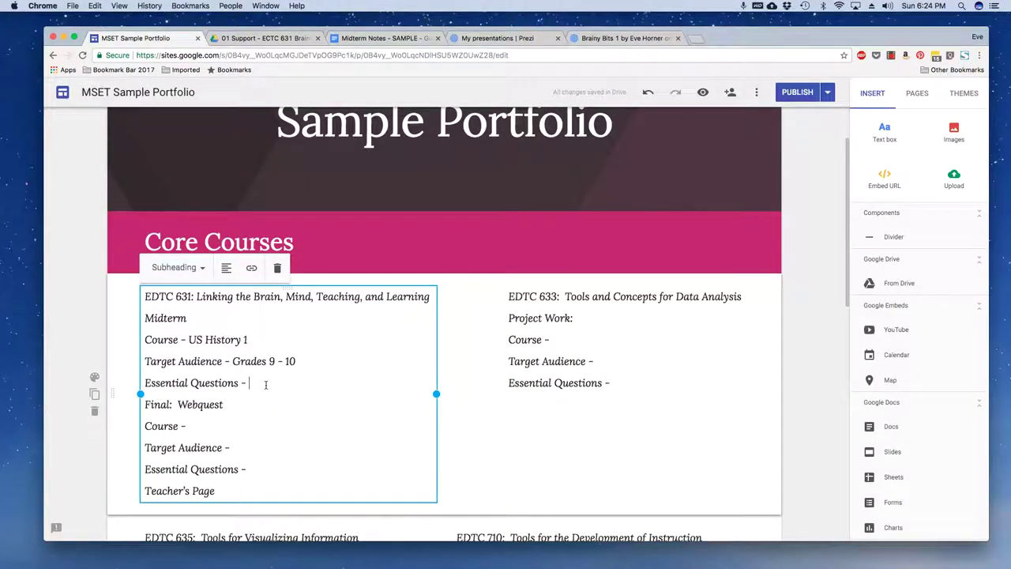
{"action": "type", "text": "ID key facto"}
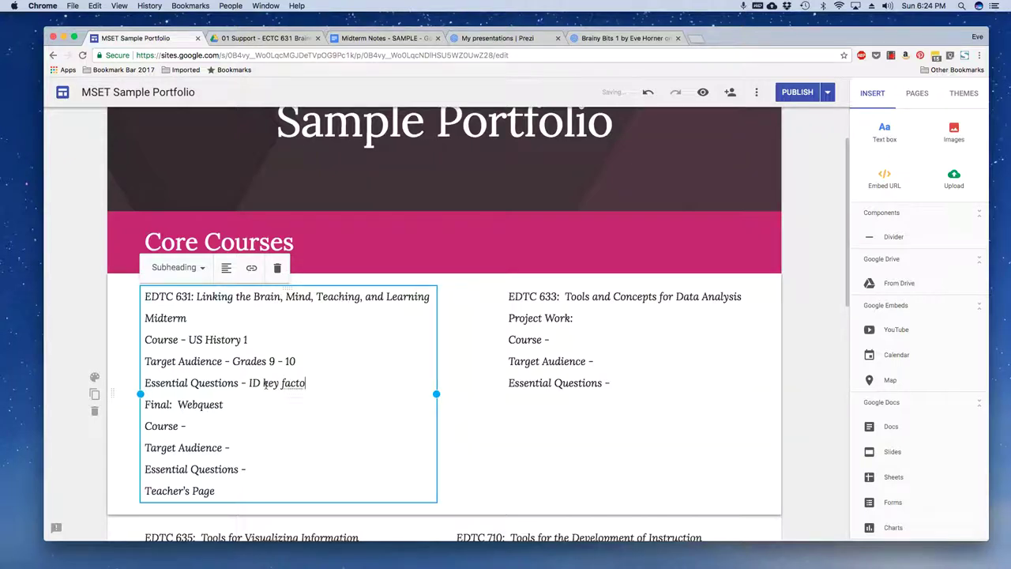
{"action": "type", "text": "rs leading to WWI"}
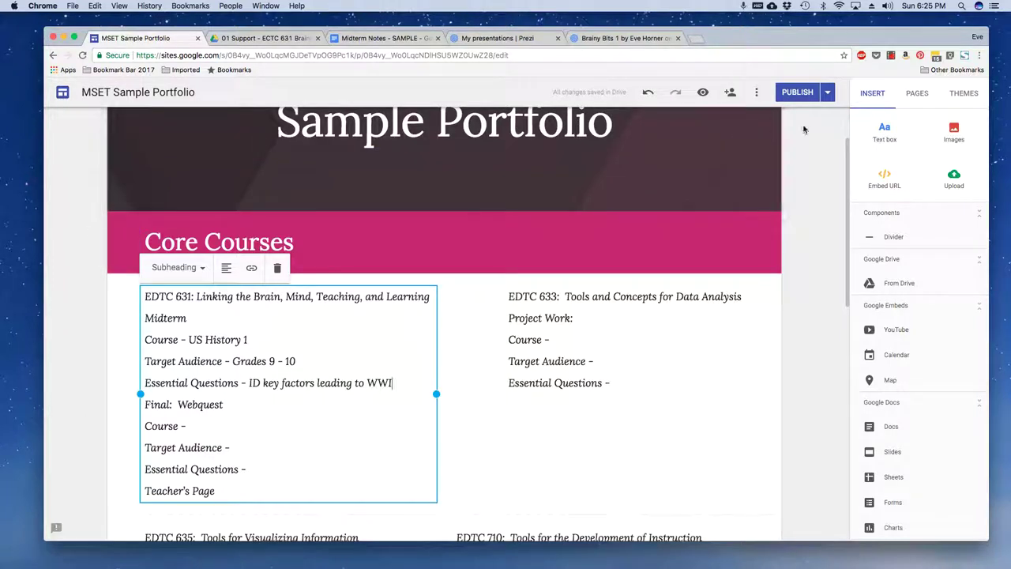
Publish the site with the completed Midterm details
{"action": "left_click", "coordinate": [799, 95]}
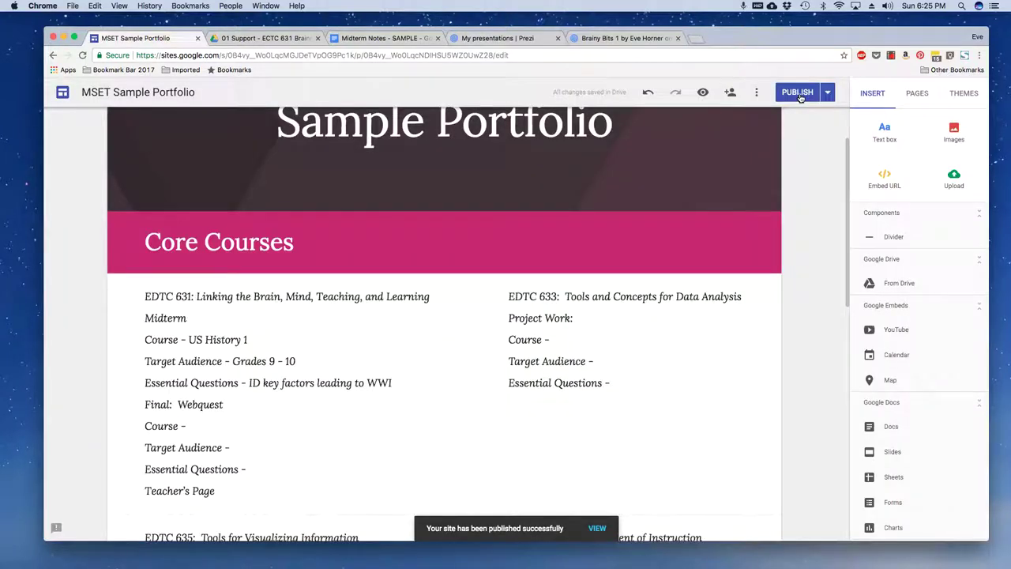
{"action": "left_click", "coordinate": [363, 295]}
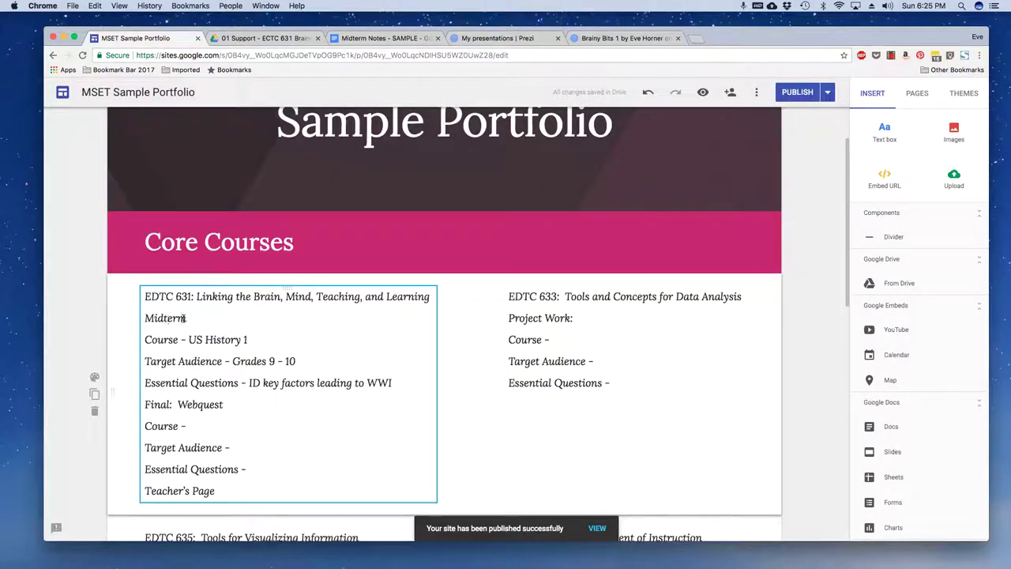
{"action": "left_click_drag", "start_coordinate": [188, 318], "coordinate": [144, 318]}
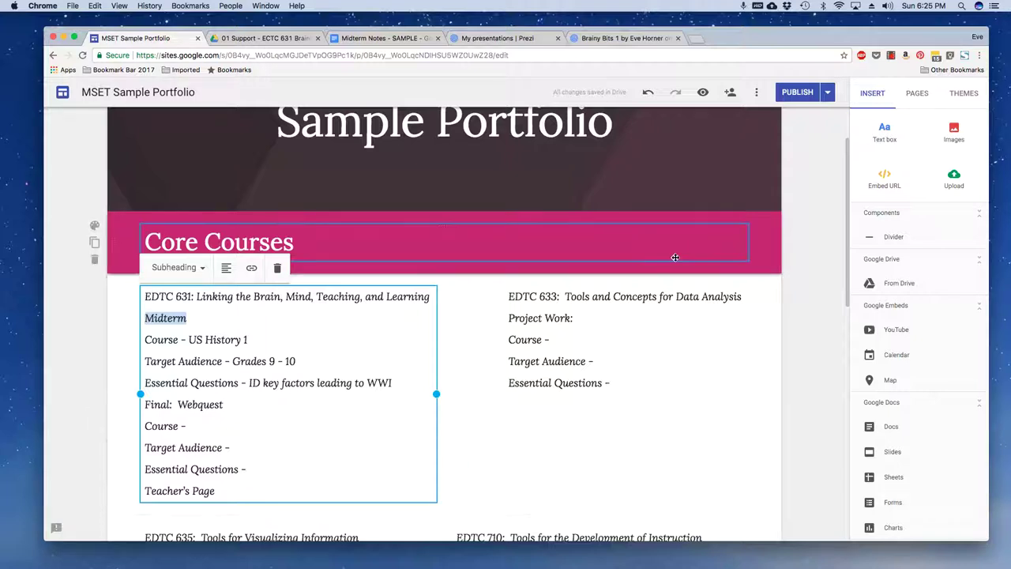
{"action": "left_click", "coordinate": [855, 152]}
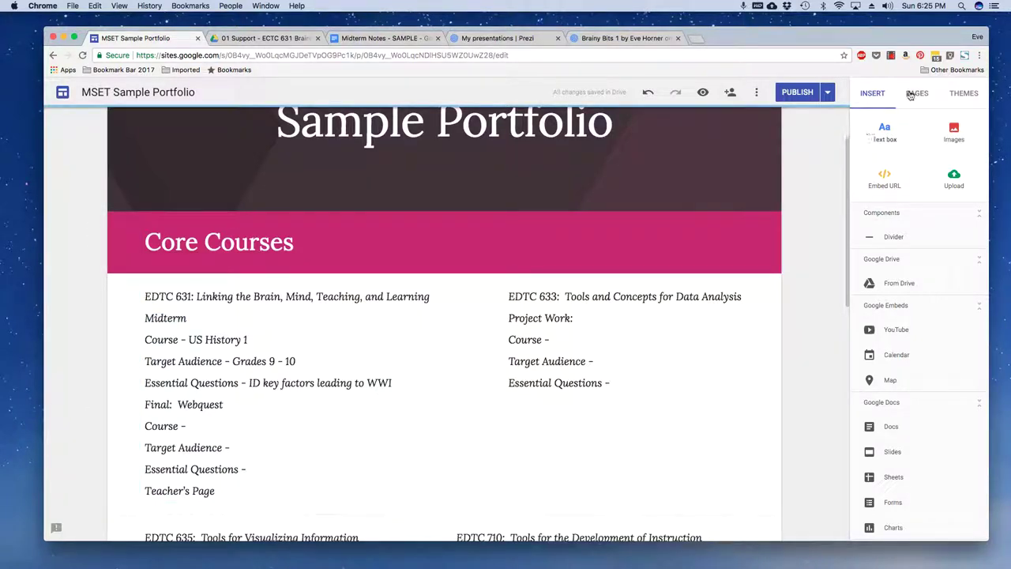
Copy the EDTC 631 text from the course title through the Midterm's essential questions line
{"action": "left_click_drag", "start_coordinate": [399, 382], "coordinate": [144, 296]}
{"action": "key", "text": "super+c"}
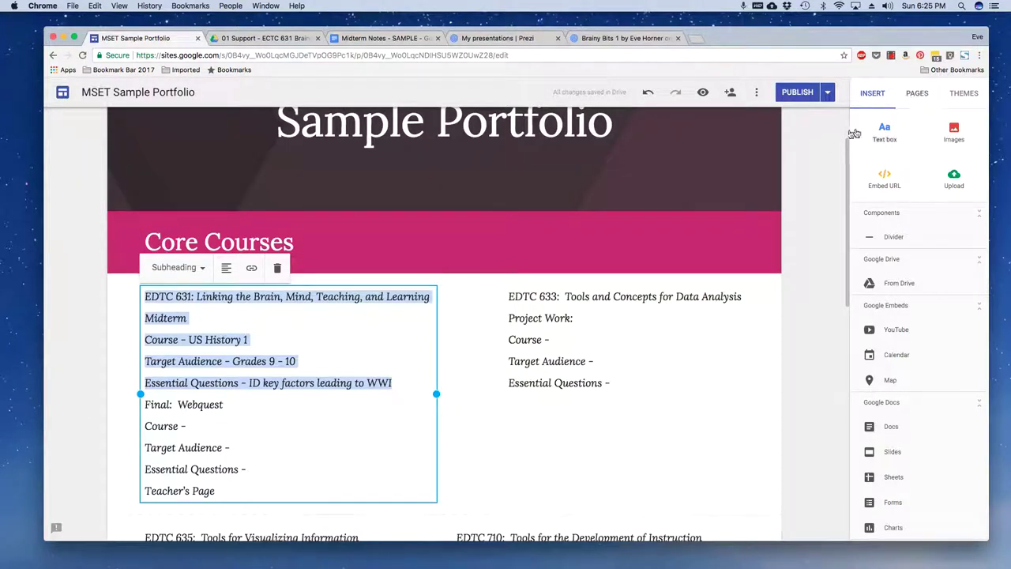
{"action": "left_click", "coordinate": [809, 135]}
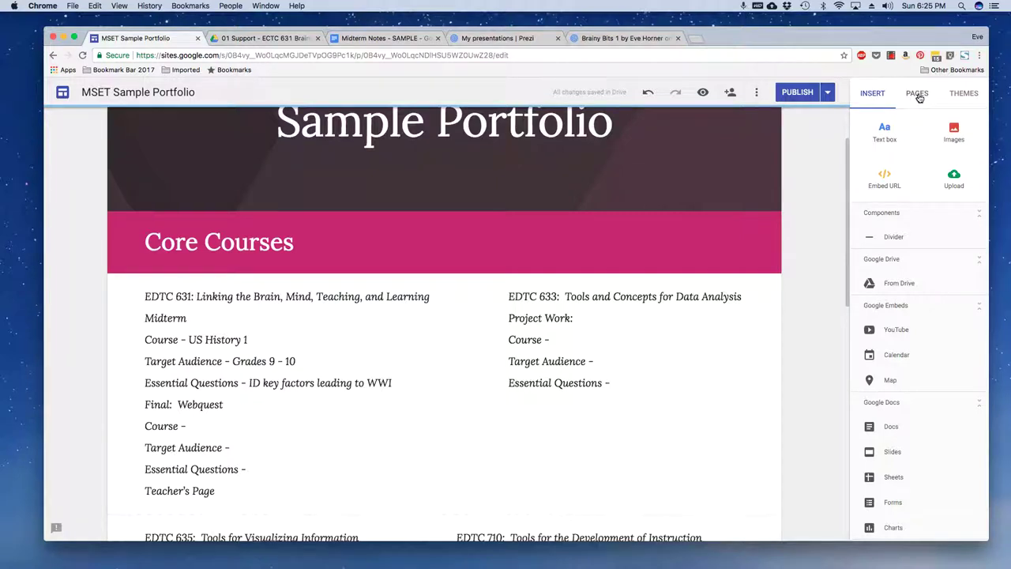
Add a new page named "Brains Midterm" to the site
{"action": "left_click", "coordinate": [917, 94]}
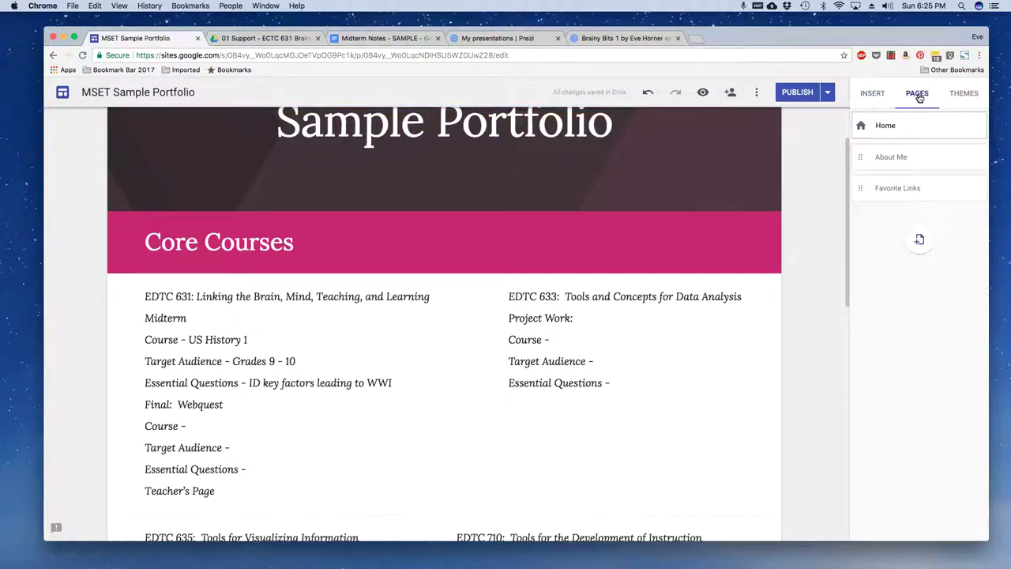
{"action": "left_click", "coordinate": [919, 243]}
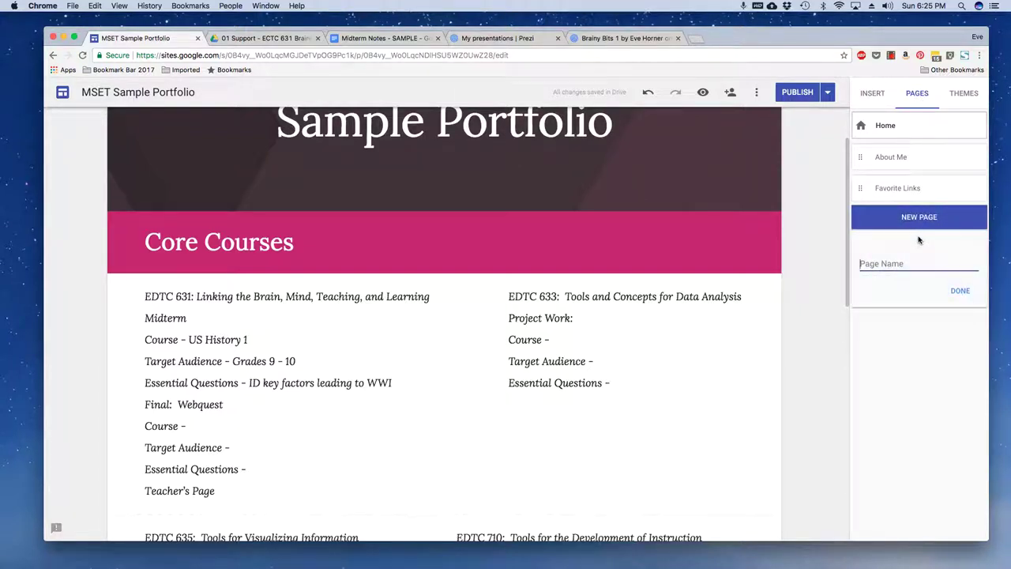
{"action": "type", "text": "Brains Midterm"}
{"action": "left_click", "coordinate": [960, 292]}
{"action": "left_click", "coordinate": [960, 292]}
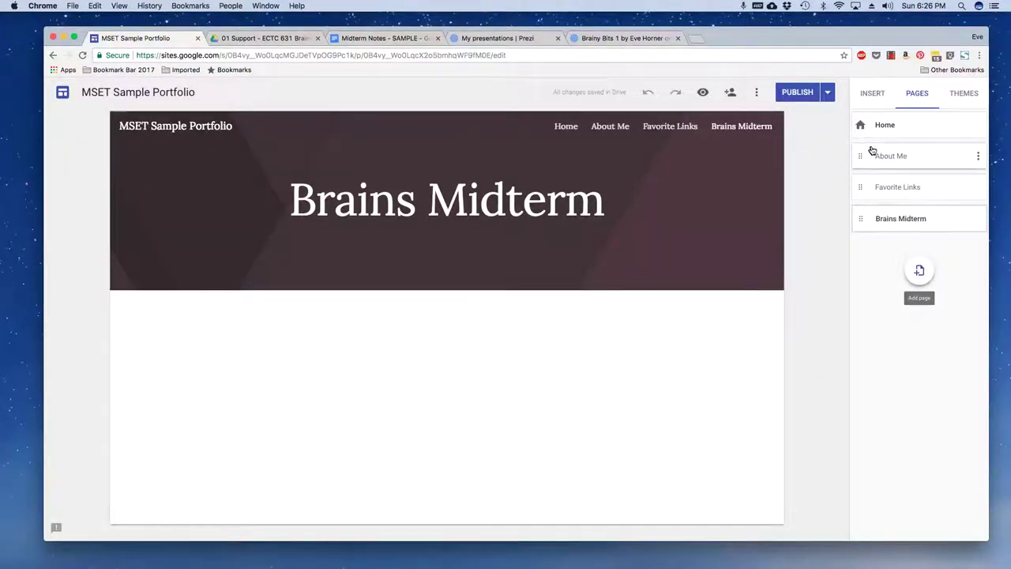
Insert a text box on the Brains Midterm page and paste the copied course details into it
{"action": "left_click", "coordinate": [873, 94]}
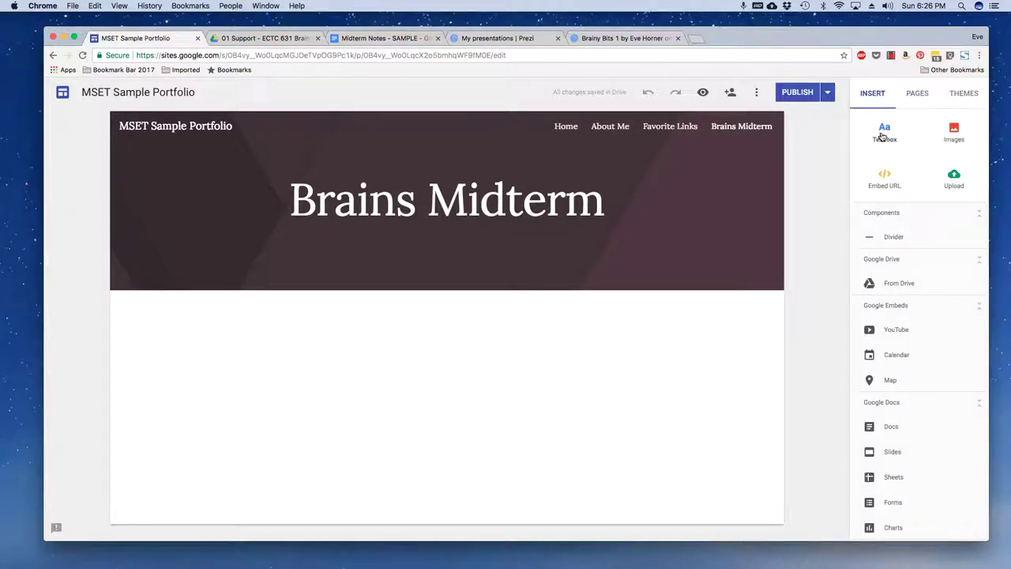
{"action": "left_click", "coordinate": [884, 126]}
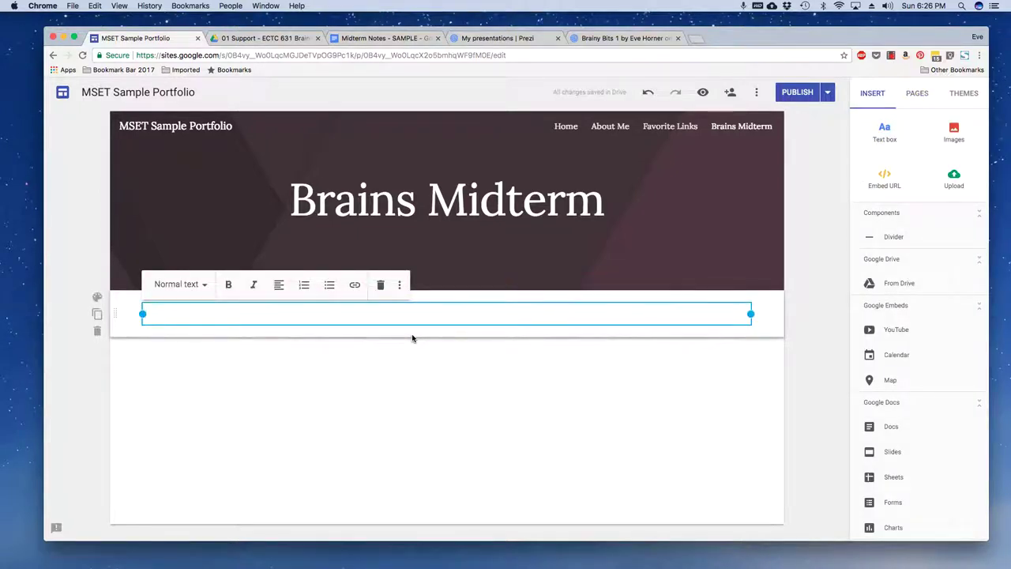
{"action": "key", "text": "super+v"}
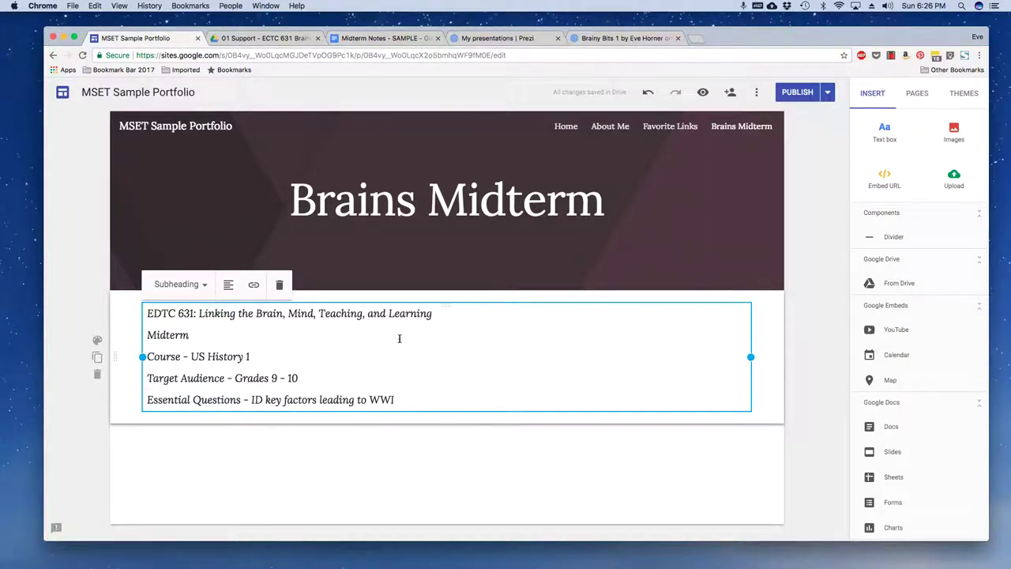
Extend the Midterm line to read "Midterm - Notes" and publish the site
{"action": "left_click", "coordinate": [199, 335]}
{"action": "type", "text": "- Notes"}
{"action": "left_click", "coordinate": [798, 92]}
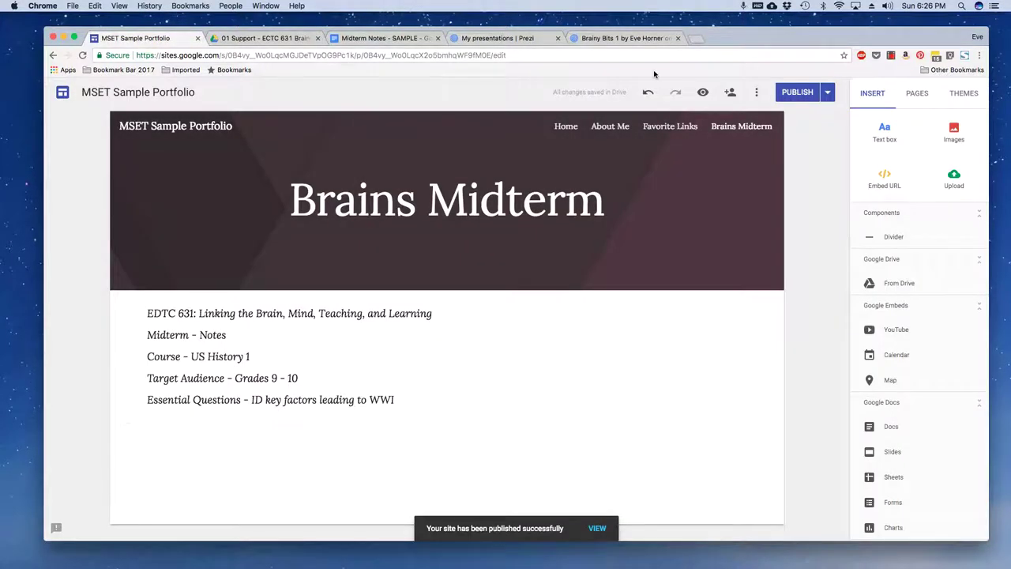
View the Midterm Notes - SAMPLE document and return to select the word "Midterm" on the Brains Midterm page
{"action": "left_click", "coordinate": [379, 41]}
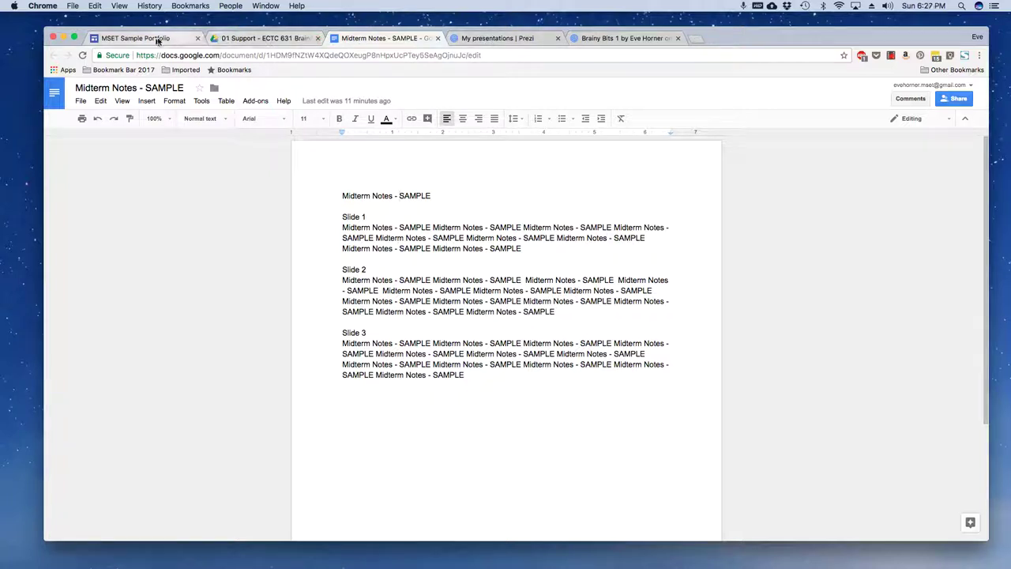
{"action": "left_click", "coordinate": [158, 39]}
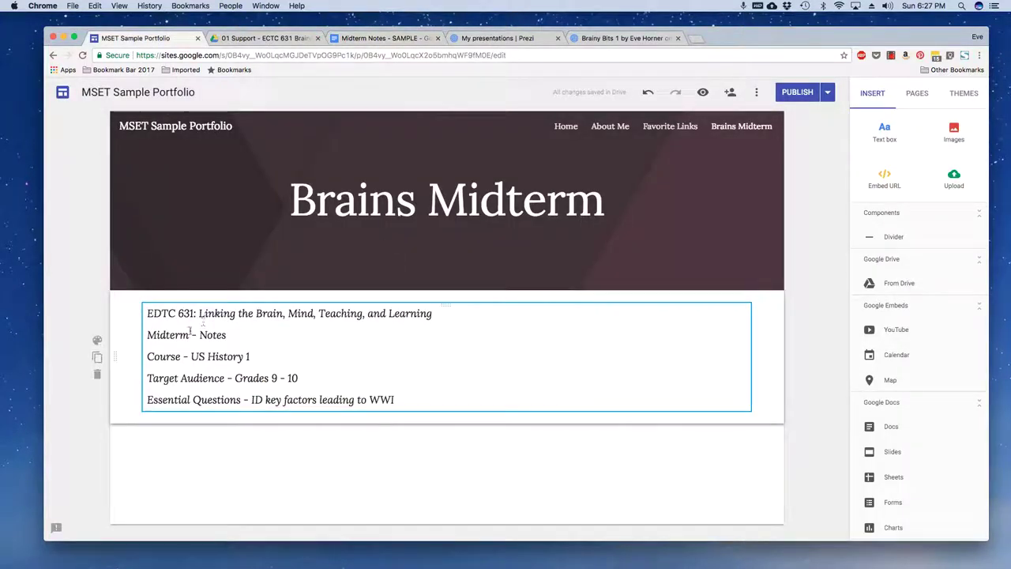
{"action": "left_click", "coordinate": [150, 335]}
{"action": "left_click_drag", "start_coordinate": [149, 335], "coordinate": [187, 335]}
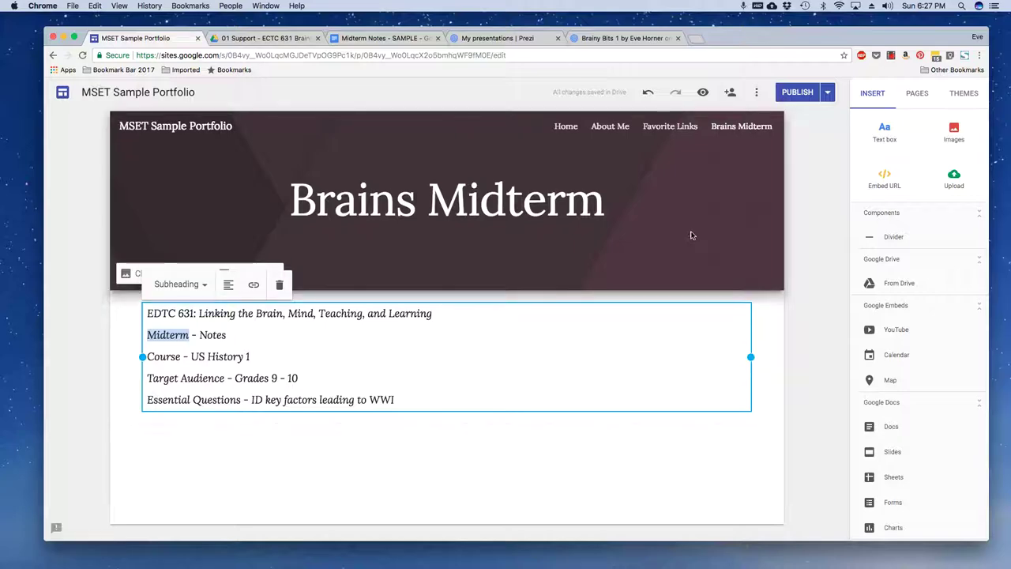
Download the Midterm Notes - SAMPLE document from Google Docs as a PDF
{"action": "left_click", "coordinate": [387, 39]}
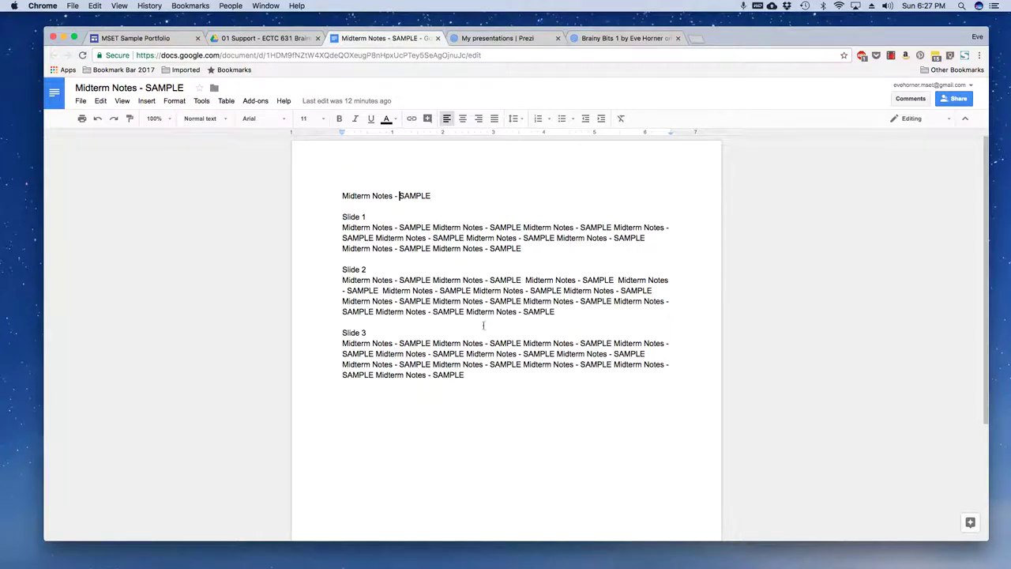
{"action": "left_click", "coordinate": [81, 102]}
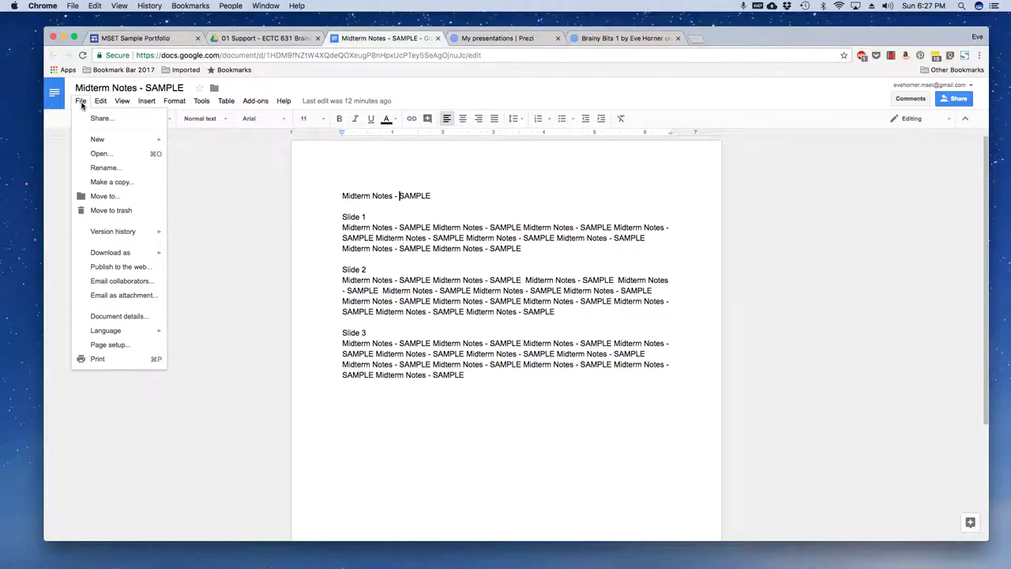
{"action": "mouse_move", "coordinate": [101, 259]}
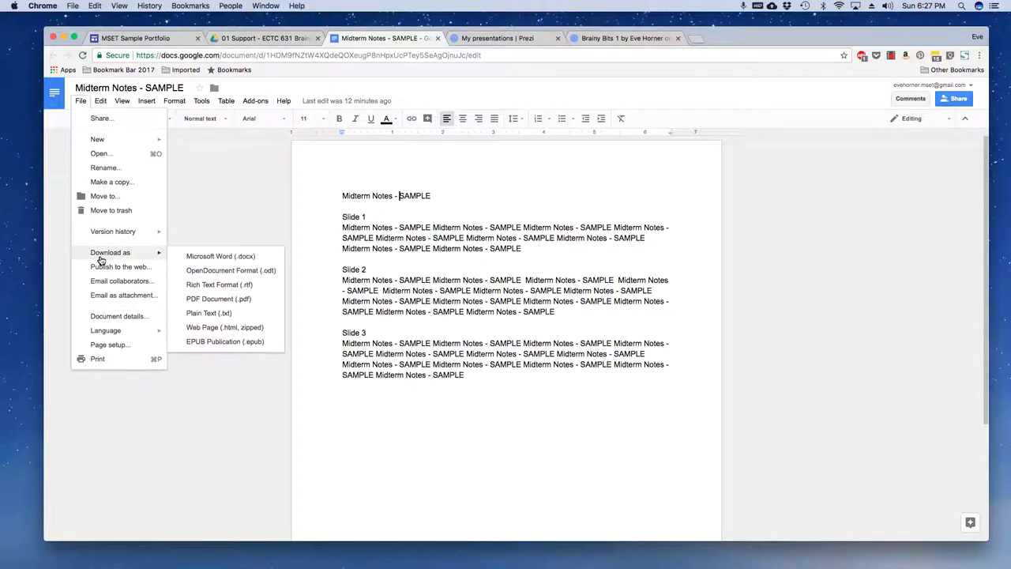
{"action": "left_click", "coordinate": [239, 303]}
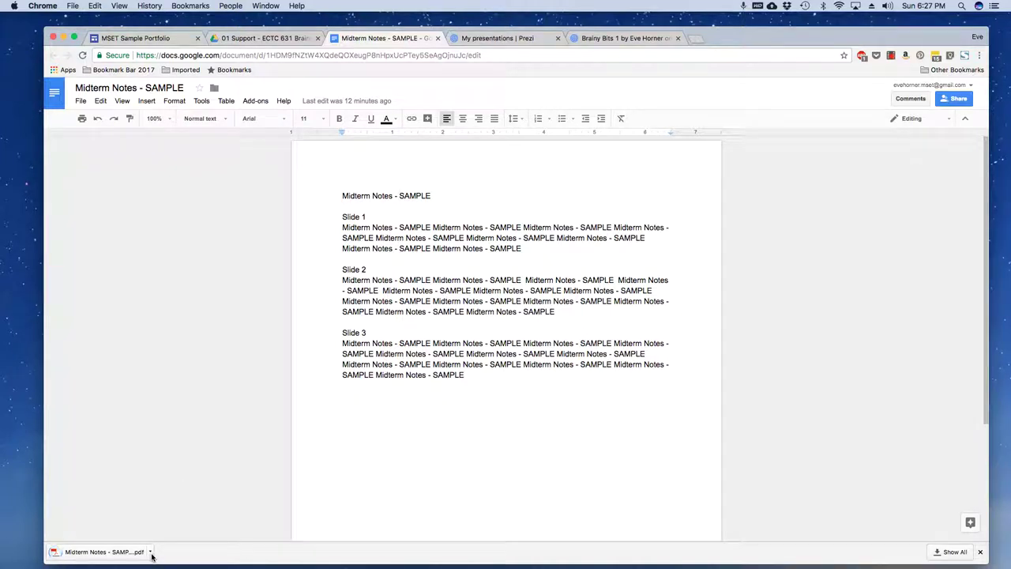
Show the downloaded Midterm Notes - SAMPLE.pdf in Finder and reposition the Finder window over the browser
{"action": "left_click", "coordinate": [150, 552]}
{"action": "left_click", "coordinate": [187, 542]}
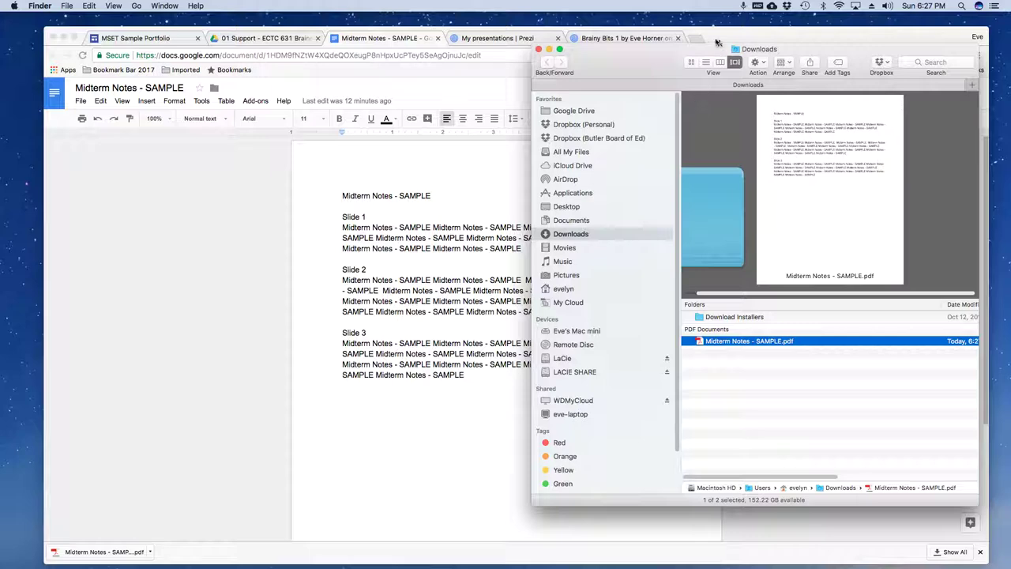
{"action": "left_click_drag", "start_coordinate": [689, 51], "coordinate": [373, 79]}
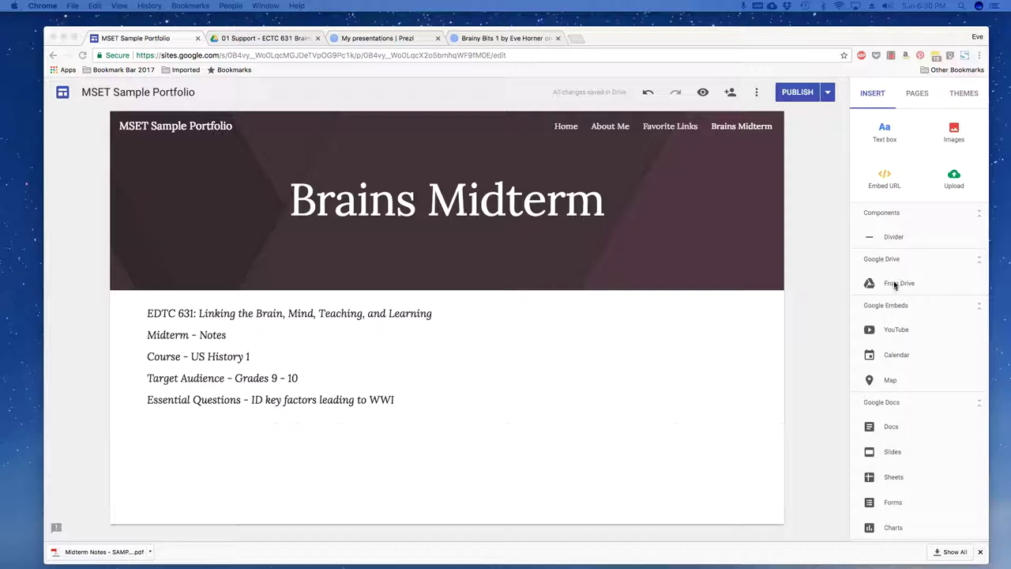
Select the word "Notes" in the Midterm line and switch to the 01 Support - ECTC 631 Brains folder in Google Drive
{"action": "left_click", "coordinate": [203, 339]}
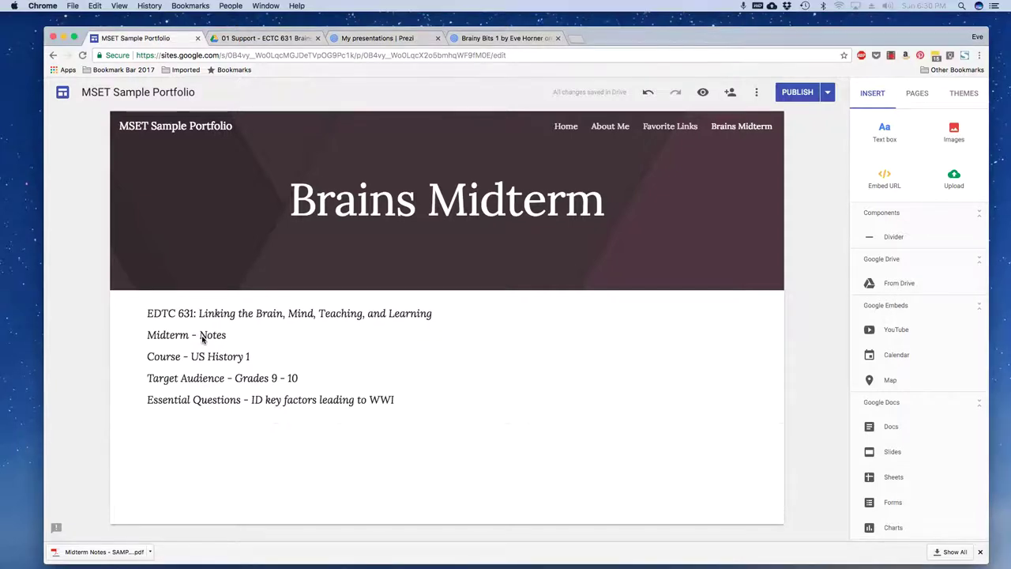
{"action": "left_click_drag", "start_coordinate": [200, 336], "coordinate": [228, 337]}
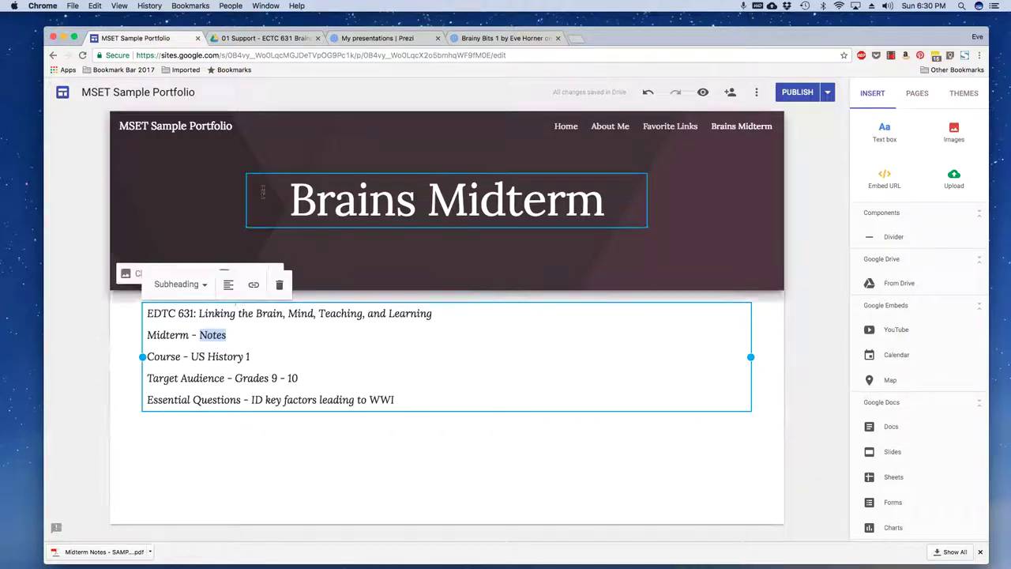
{"action": "left_click", "coordinate": [274, 40]}
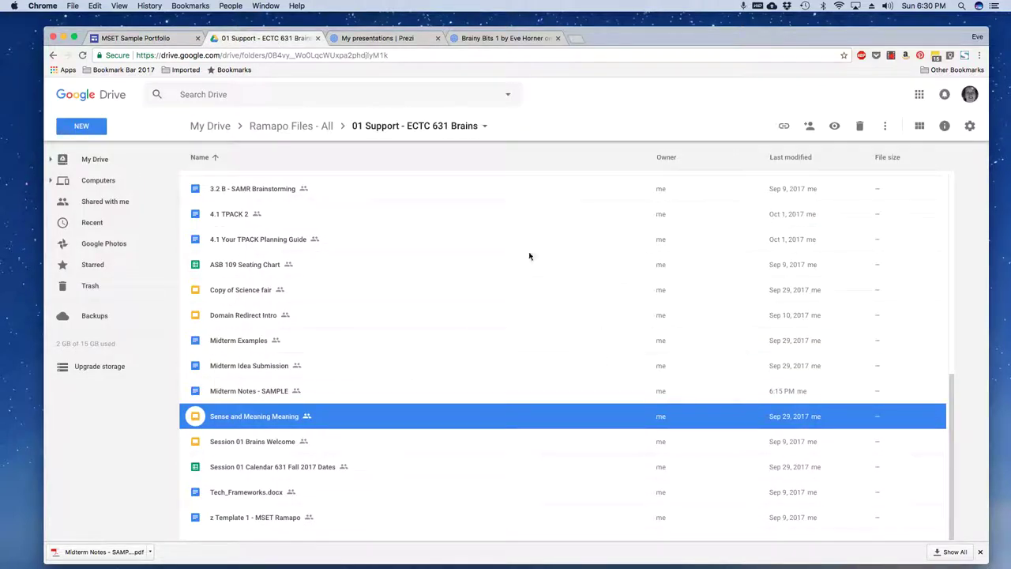
{"action": "left_click_drag", "start_coordinate": [952, 436], "coordinate": [967, 365]}
{"action": "key", "text": "s"}
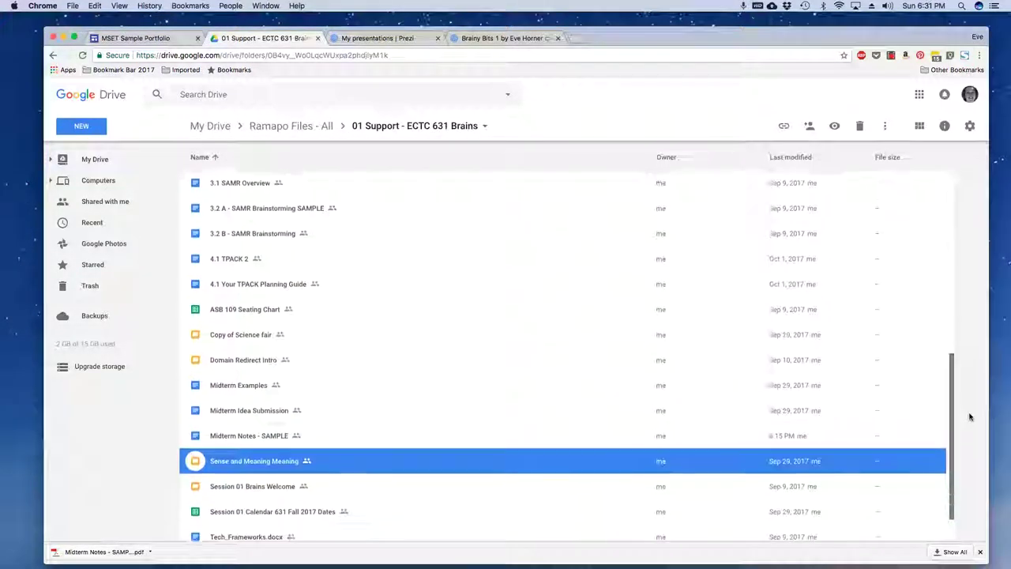
Show the downloaded Midterm Notes - SAMPLE.pdf in Finder and arrange the Finder window beside the Google Drive file list
{"action": "left_click", "coordinate": [149, 552]}
{"action": "left_click", "coordinate": [182, 514]}
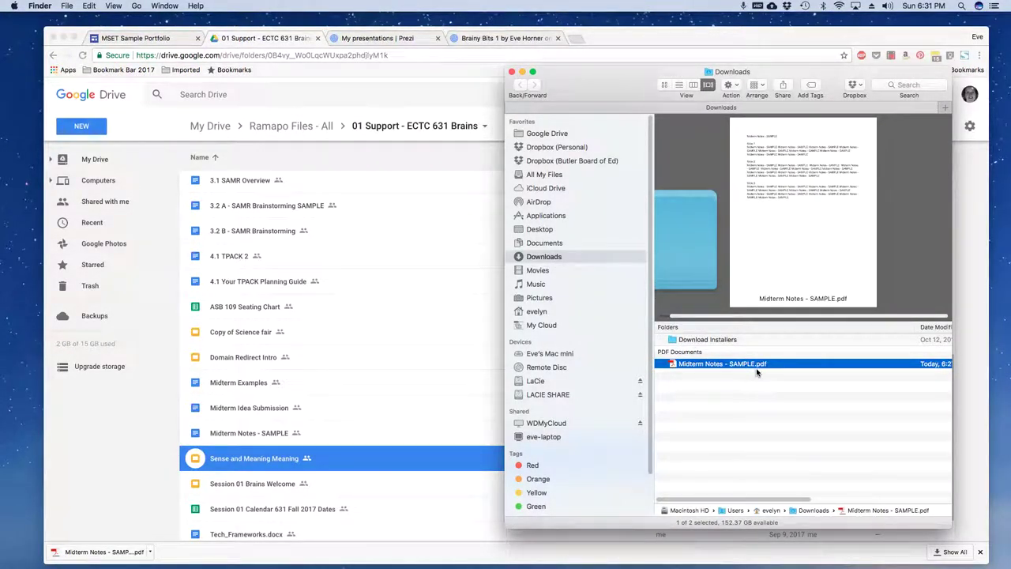
{"action": "left_click", "coordinate": [232, 435]}
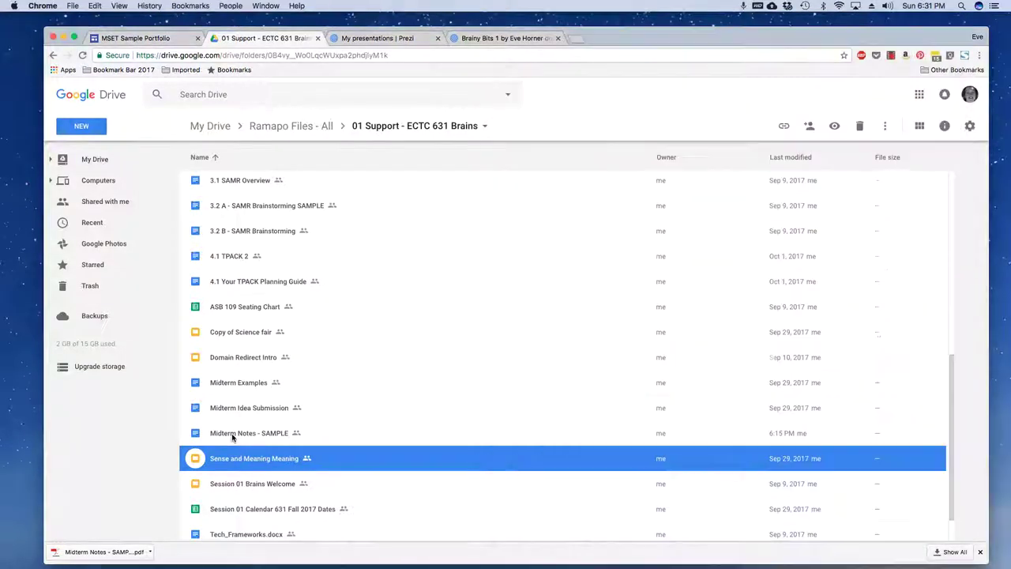
{"action": "left_click", "coordinate": [233, 436]}
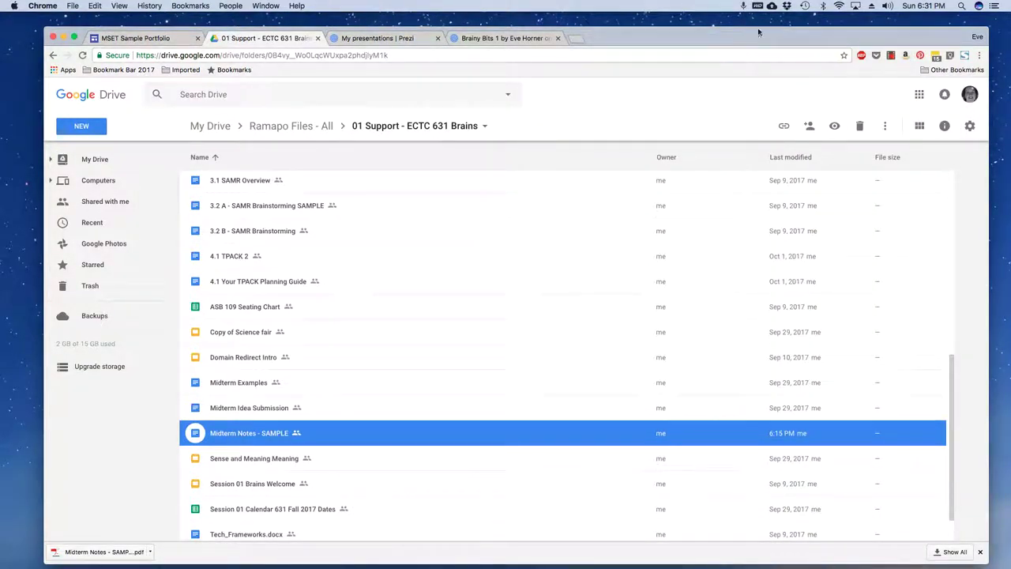
{"action": "left_click_drag", "start_coordinate": [760, 33], "coordinate": [686, 46]}
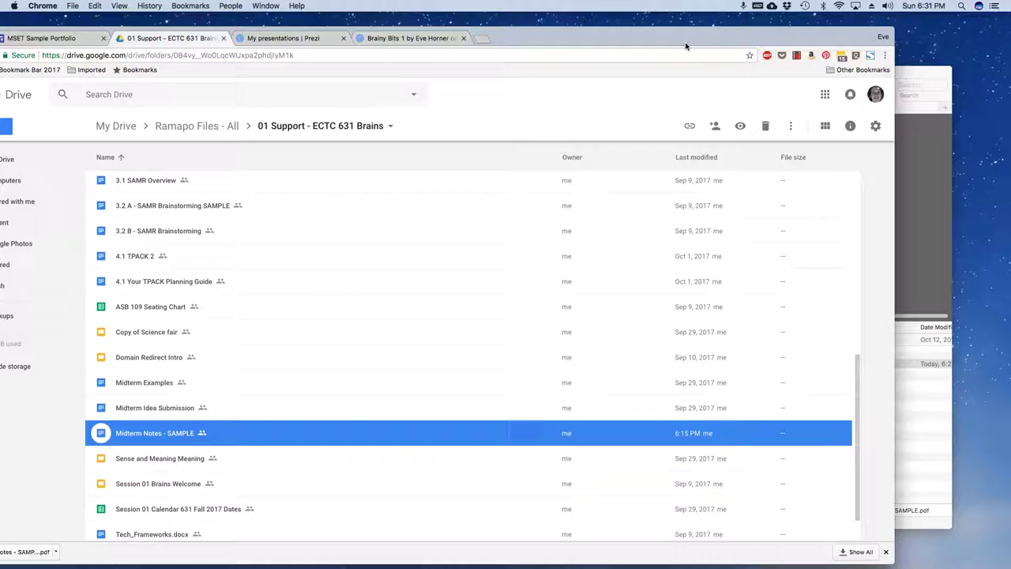
{"action": "left_click", "coordinate": [921, 75]}
{"action": "left_click_drag", "start_coordinate": [621, 83], "coordinate": [708, 68]}
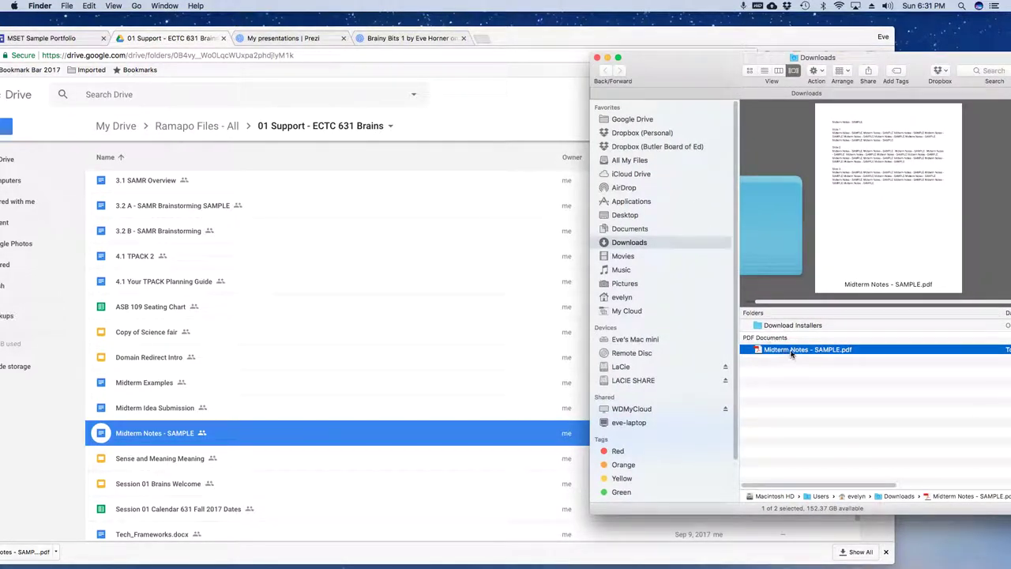
Upload Midterm Notes - SAMPLE.pdf from Downloads to the 01 Support - ECTC 631 Brains Drive folder and show the options for adding new items
{"action": "left_click_drag", "start_coordinate": [792, 354], "coordinate": [355, 407]}
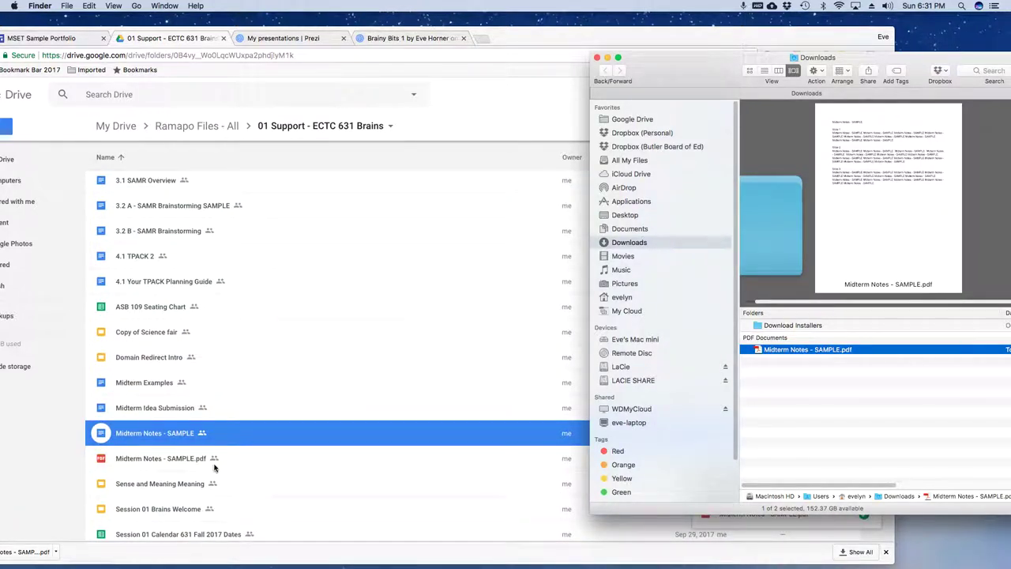
{"action": "left_click", "coordinate": [200, 465]}
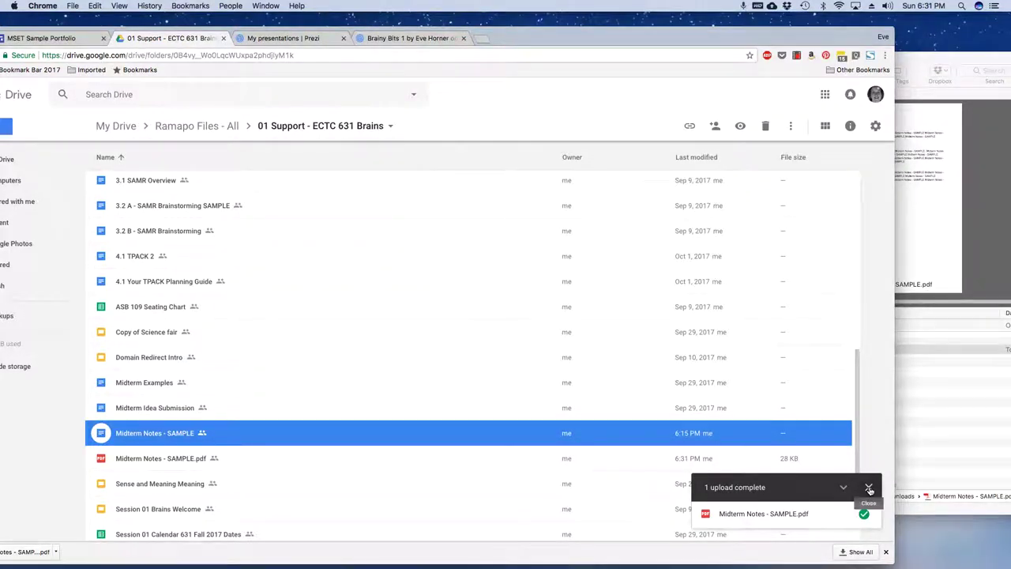
{"action": "left_click_drag", "start_coordinate": [536, 38], "coordinate": [601, 43]}
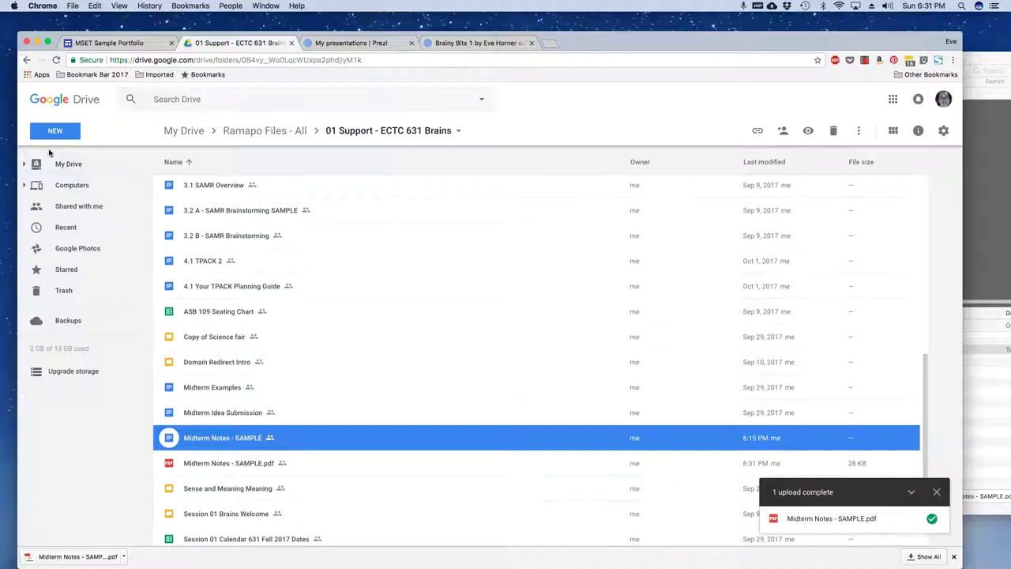
{"action": "left_click", "coordinate": [53, 135]}
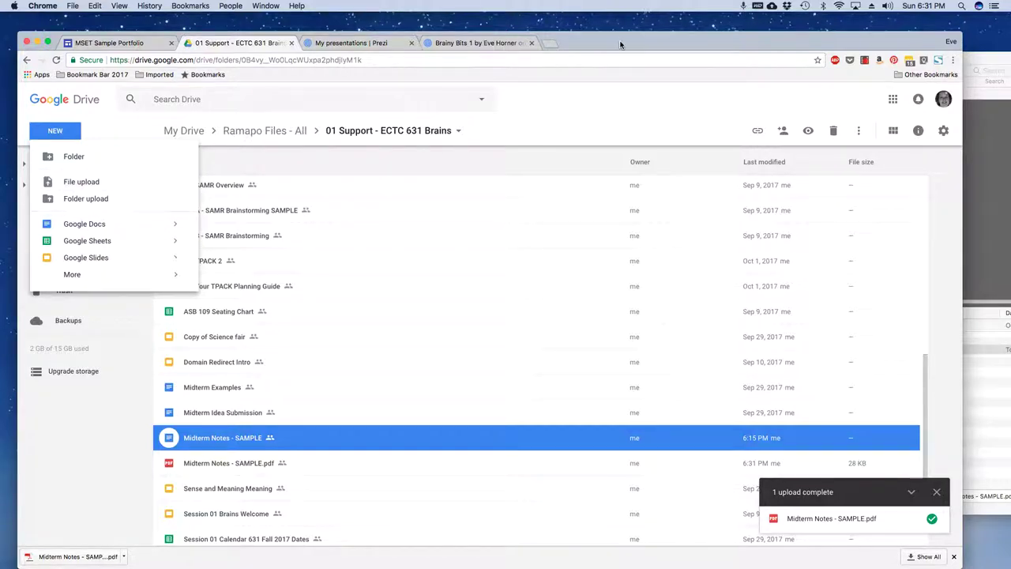
From the Brains Midterm page, browse Google Drive in list view to Ramapo Files - All, then 01 Support - ECTC 631 Brains
{"action": "left_click", "coordinate": [90, 42]}
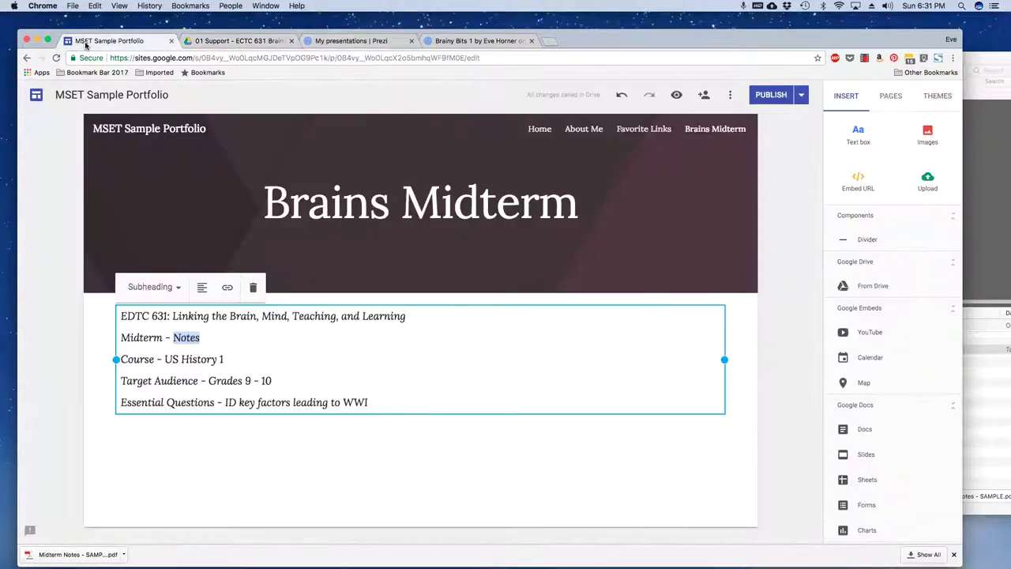
{"action": "left_click", "coordinate": [244, 339]}
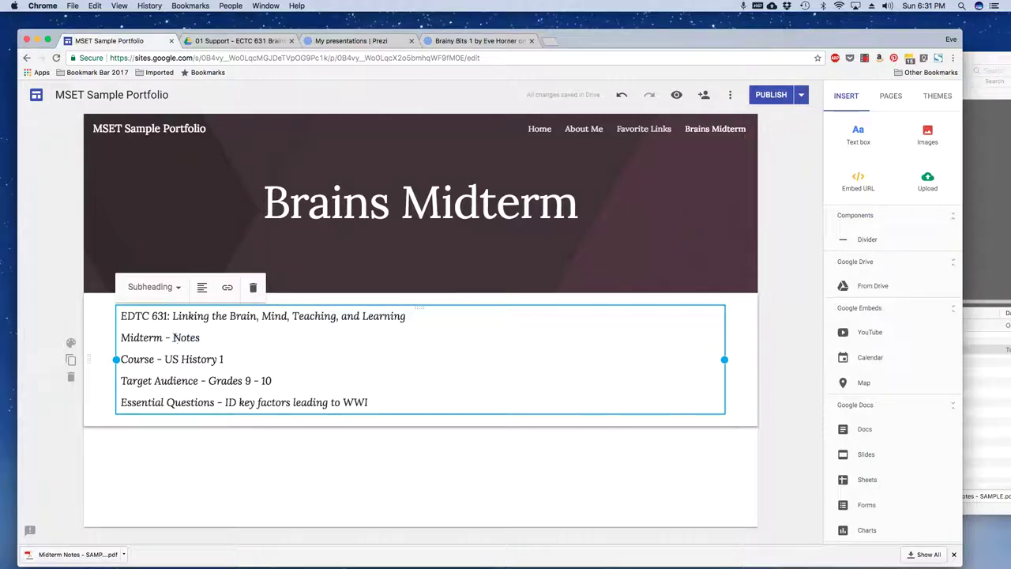
{"action": "left_click_drag", "start_coordinate": [173, 338], "coordinate": [199, 340]}
{"action": "left_click", "coordinate": [871, 286]}
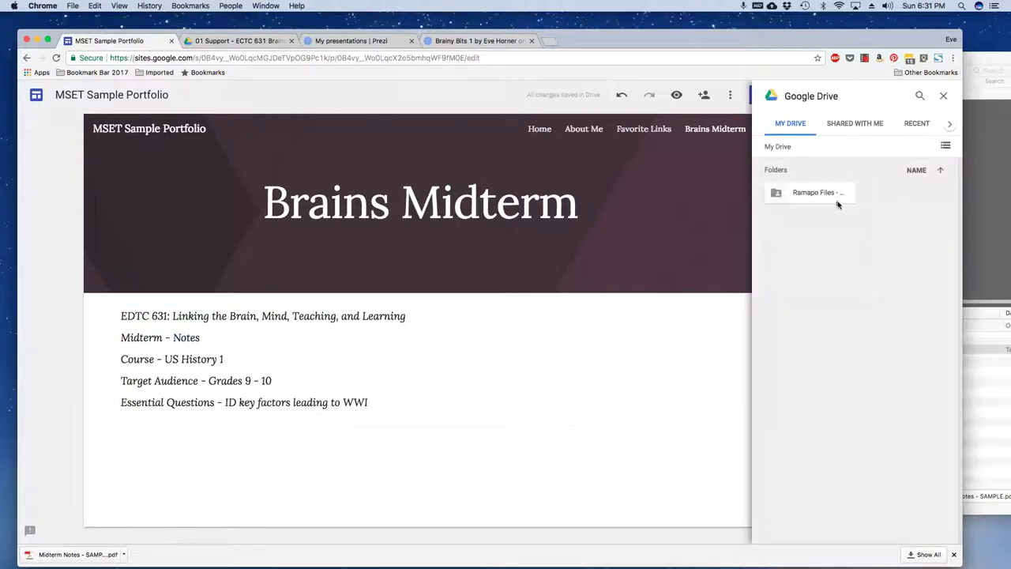
{"action": "double_click", "coordinate": [834, 195]}
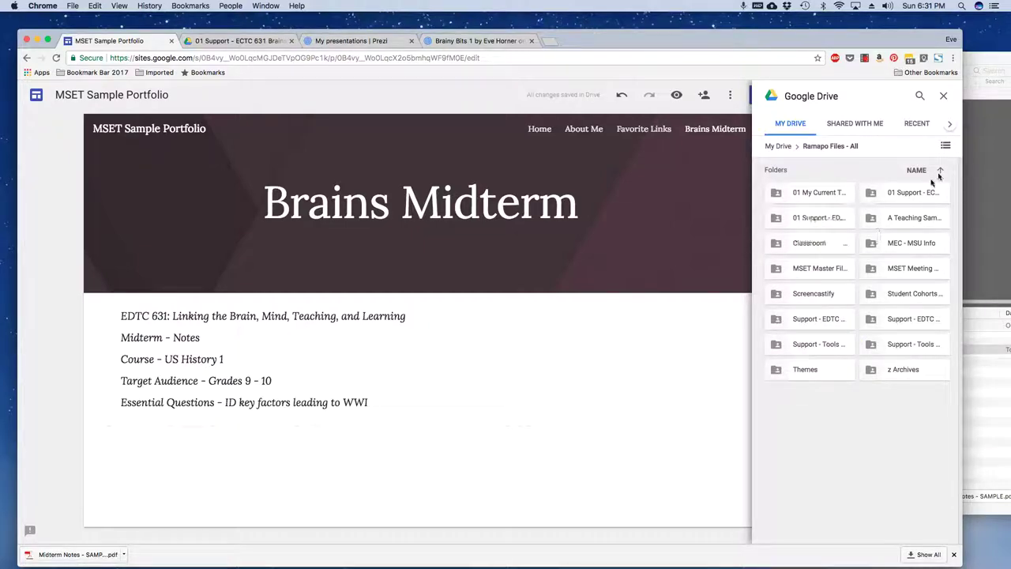
{"action": "left_click", "coordinate": [945, 146]}
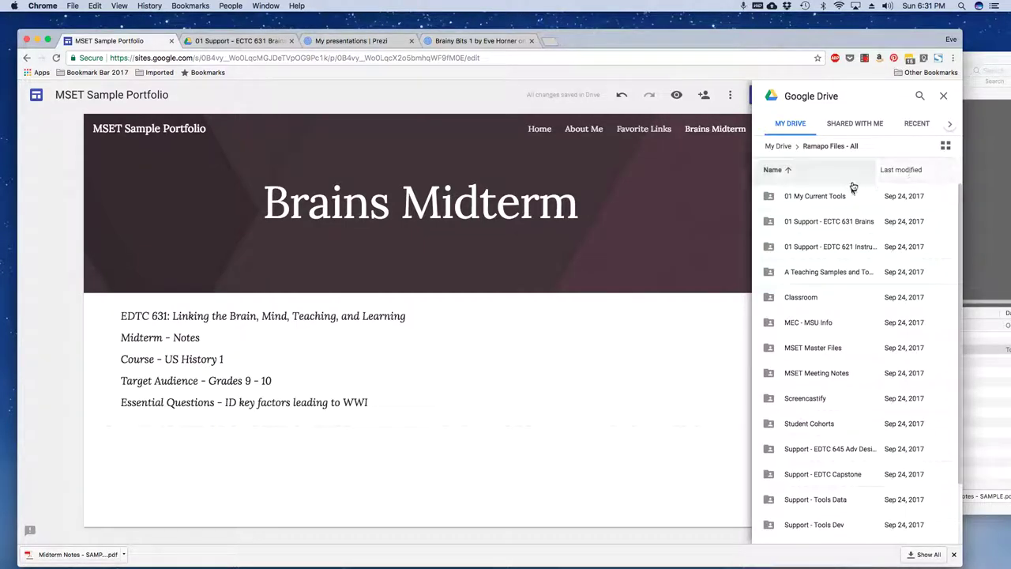
{"action": "double_click", "coordinate": [857, 221]}
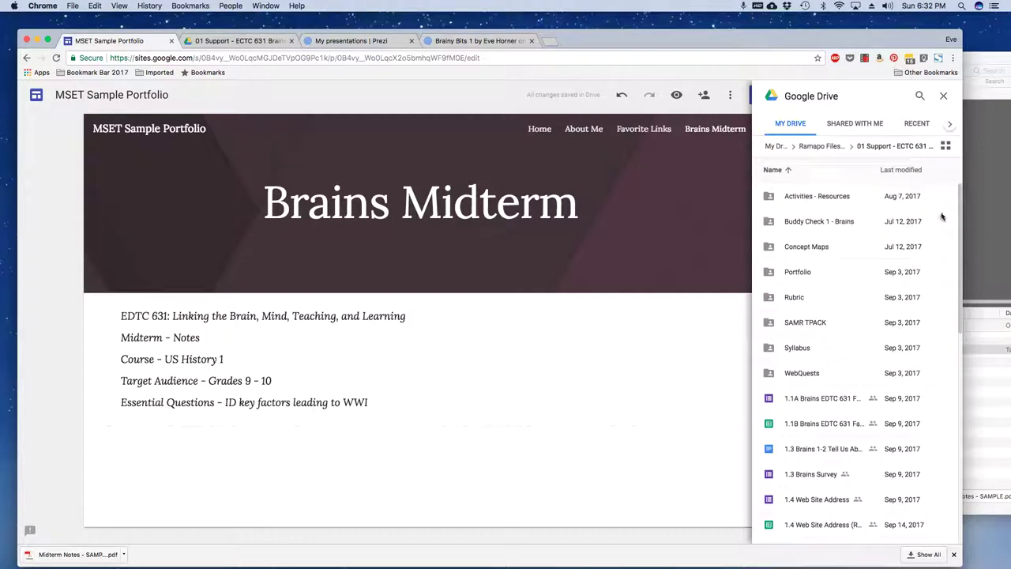
Sort the Drive files by last modified and insert the Midterm Notes - SAMPLE PDF into the Brains Midterm page
{"action": "left_click", "coordinate": [909, 174]}
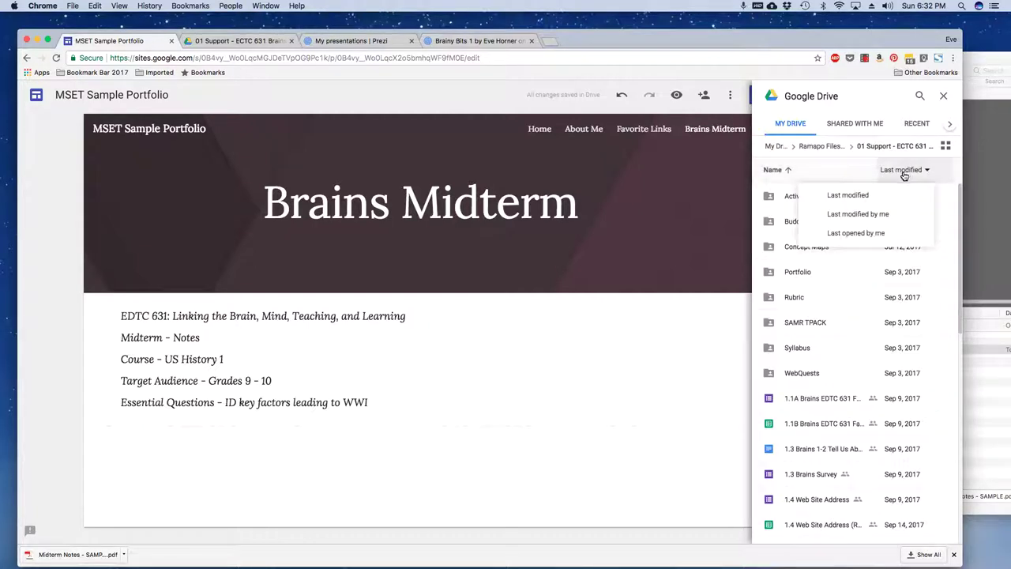
{"action": "left_click", "coordinate": [848, 195]}
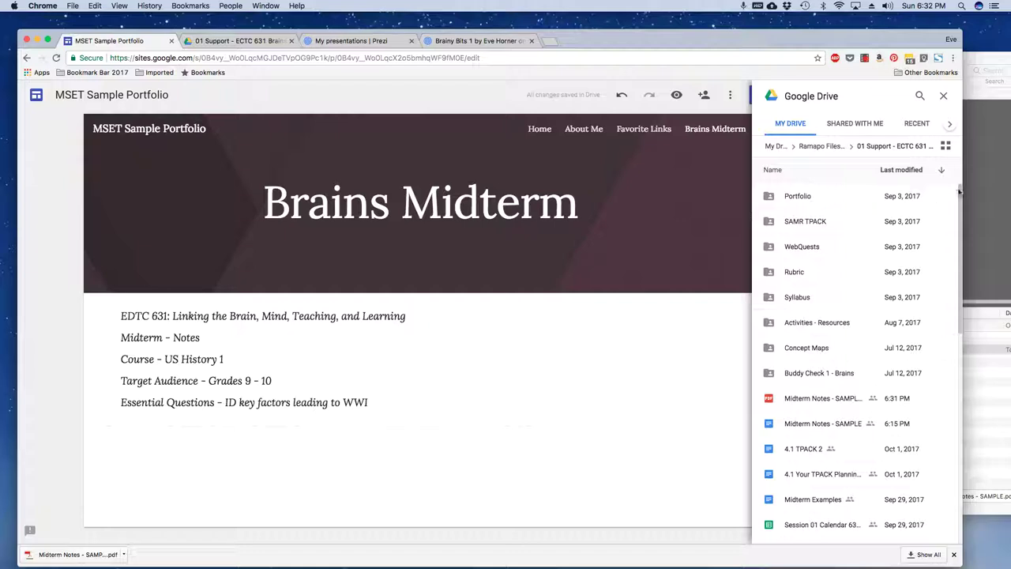
{"action": "scroll", "coordinate": [873, 285], "scroll_direction": "down", "scroll_amount": 1}
{"action": "left_click", "coordinate": [817, 384]}
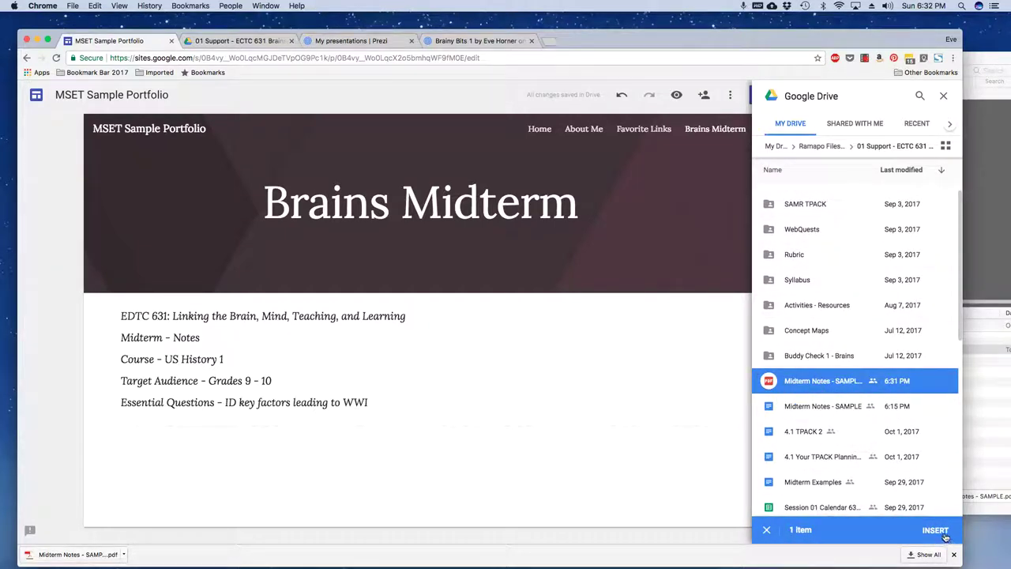
{"action": "left_click", "coordinate": [932, 532]}
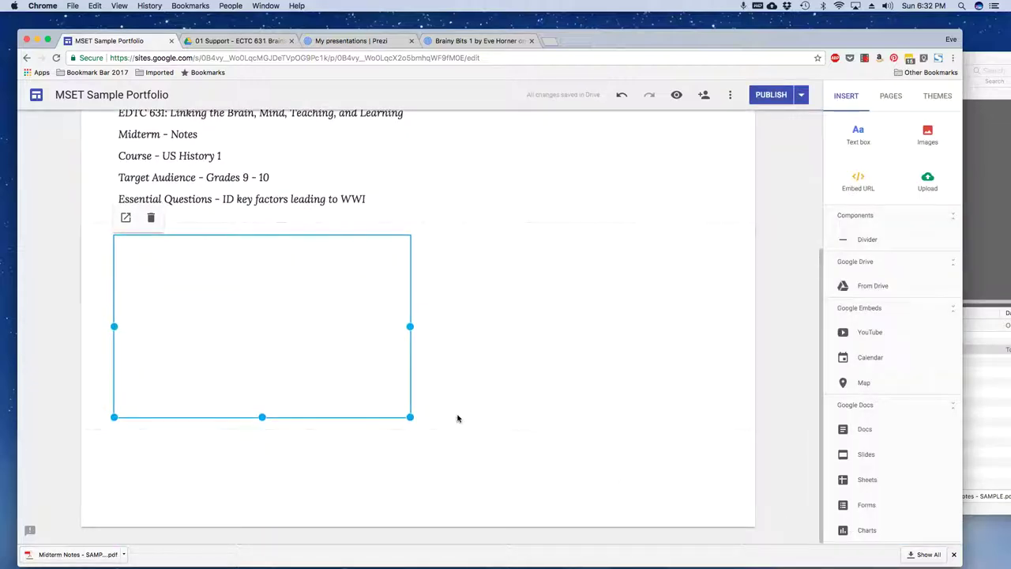
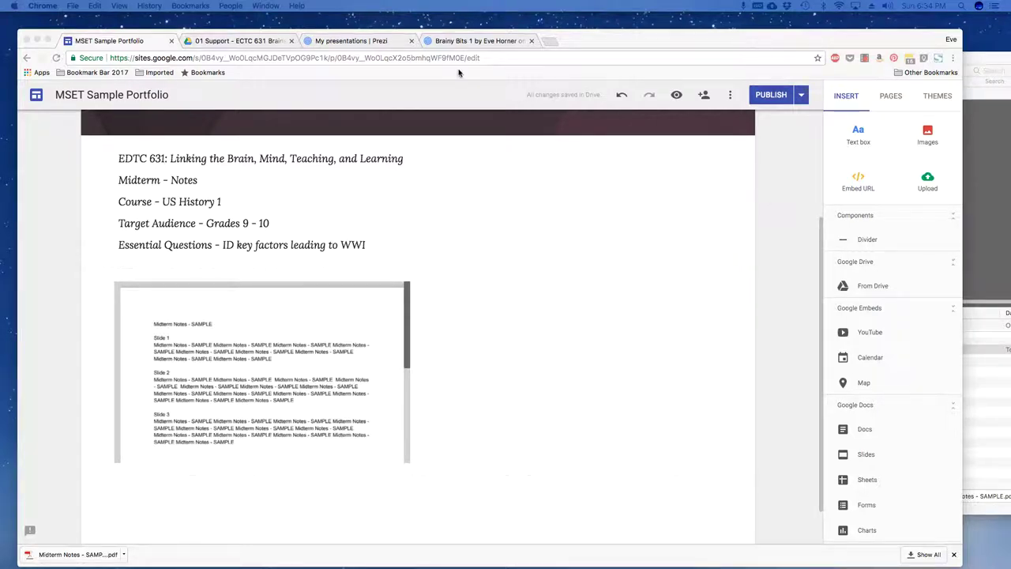
Switch to Prezi and copy the public share link of the Brainy Bits 1 presentation
{"action": "left_click", "coordinate": [353, 42]}
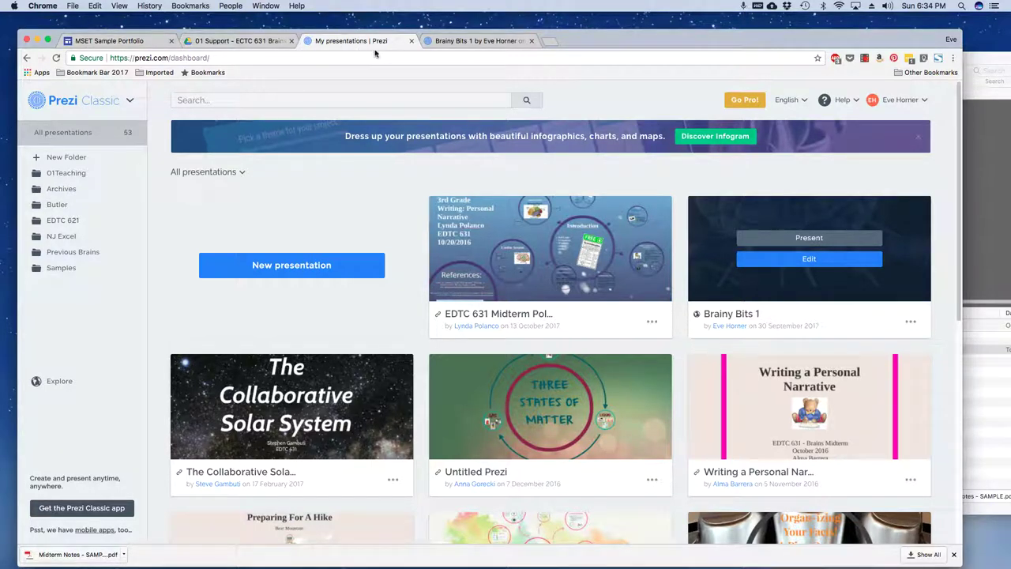
{"action": "left_click", "coordinate": [482, 41]}
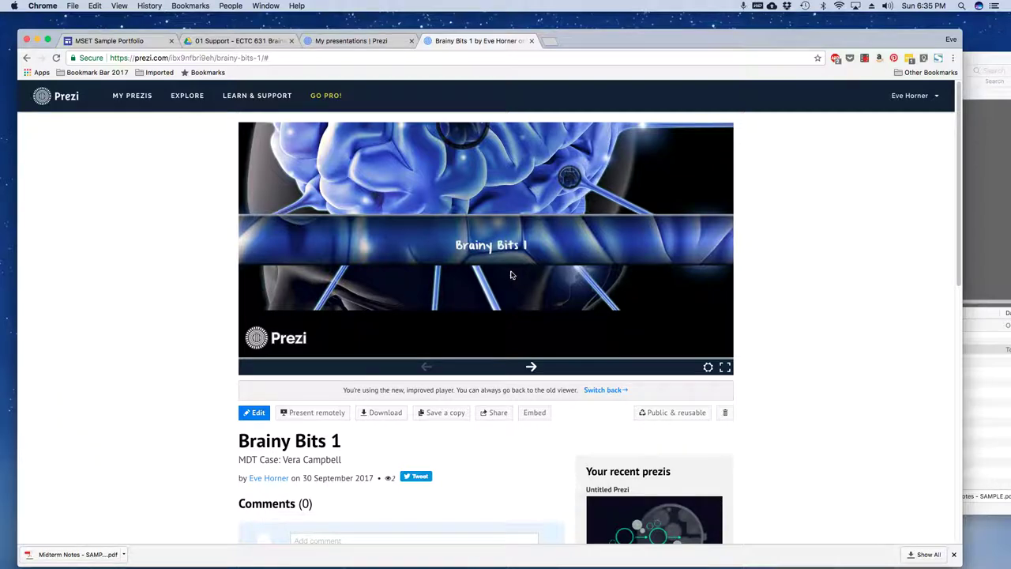
{"action": "left_click", "coordinate": [497, 415]}
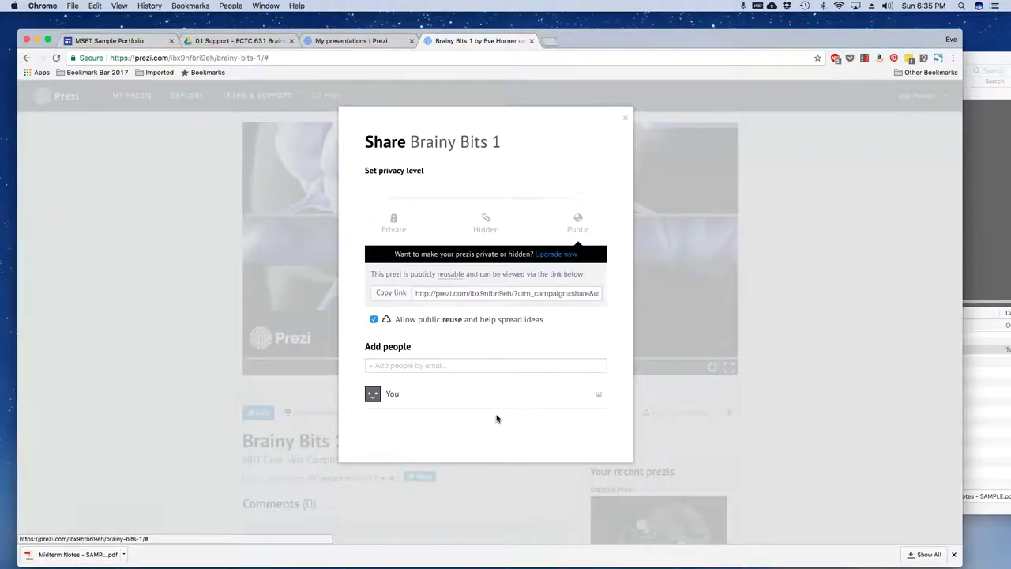
{"action": "left_click", "coordinate": [389, 294]}
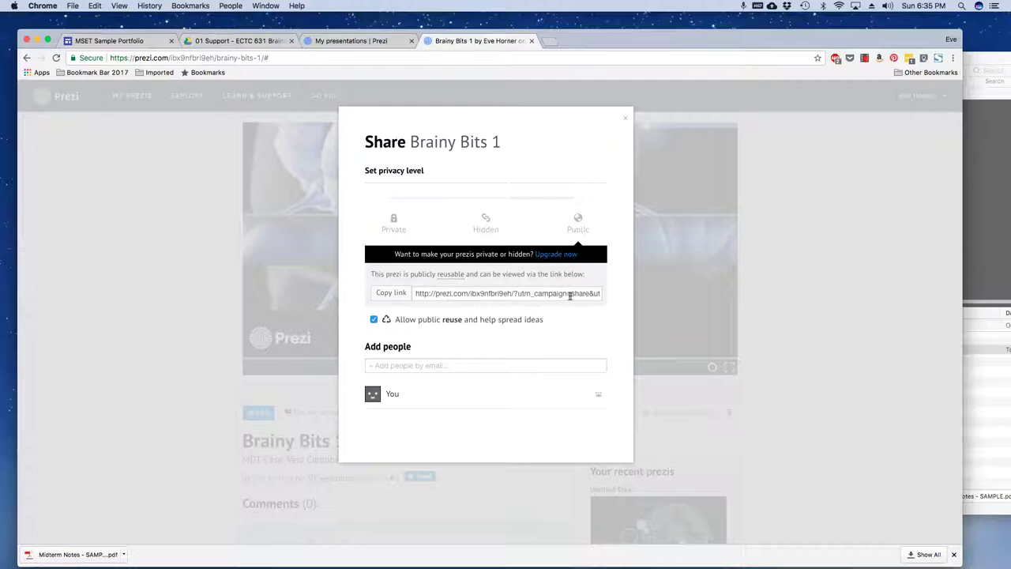
Try to link the word "Midterm" on the Brains Midterm page to the copied Prezi share link
{"action": "left_click", "coordinate": [118, 40]}
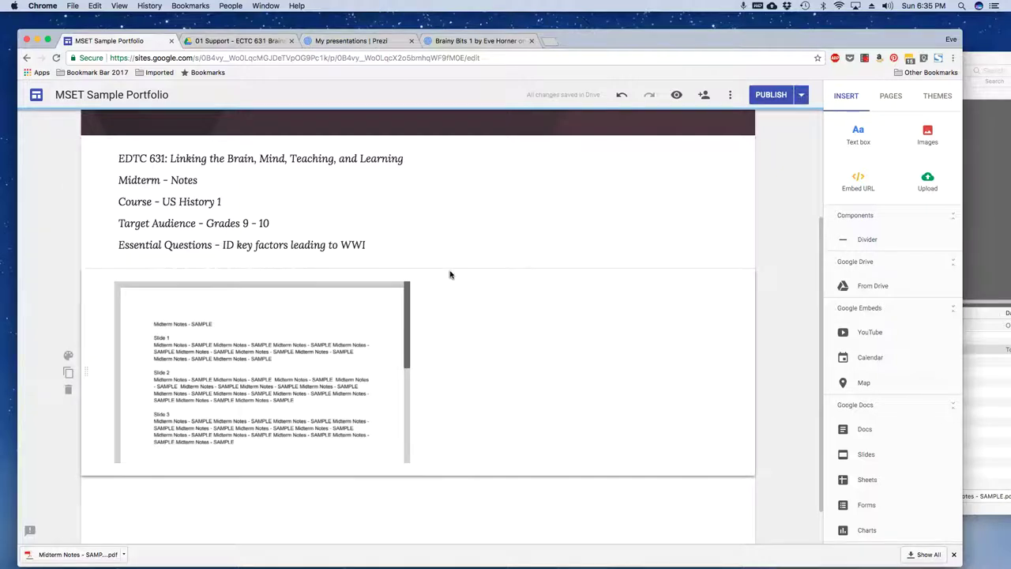
{"action": "left_click", "coordinate": [119, 180]}
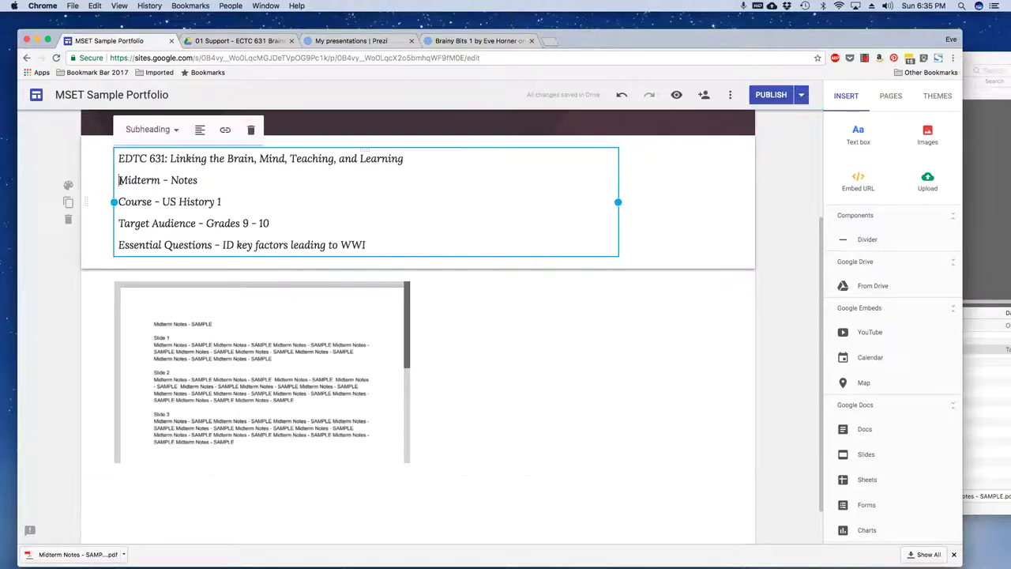
{"action": "left_click_drag", "start_coordinate": [119, 180], "coordinate": [161, 181]}
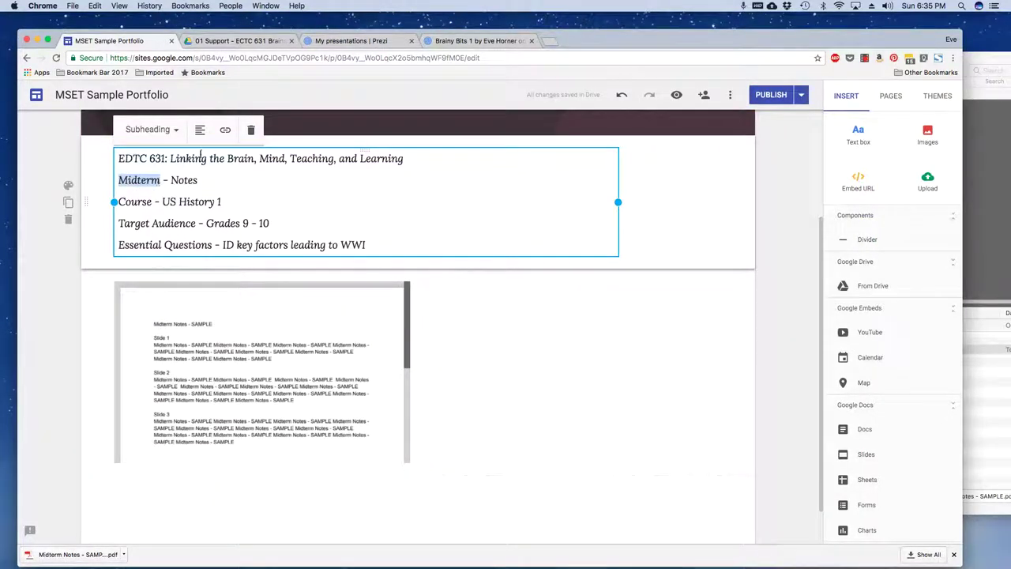
{"action": "left_click", "coordinate": [225, 131]}
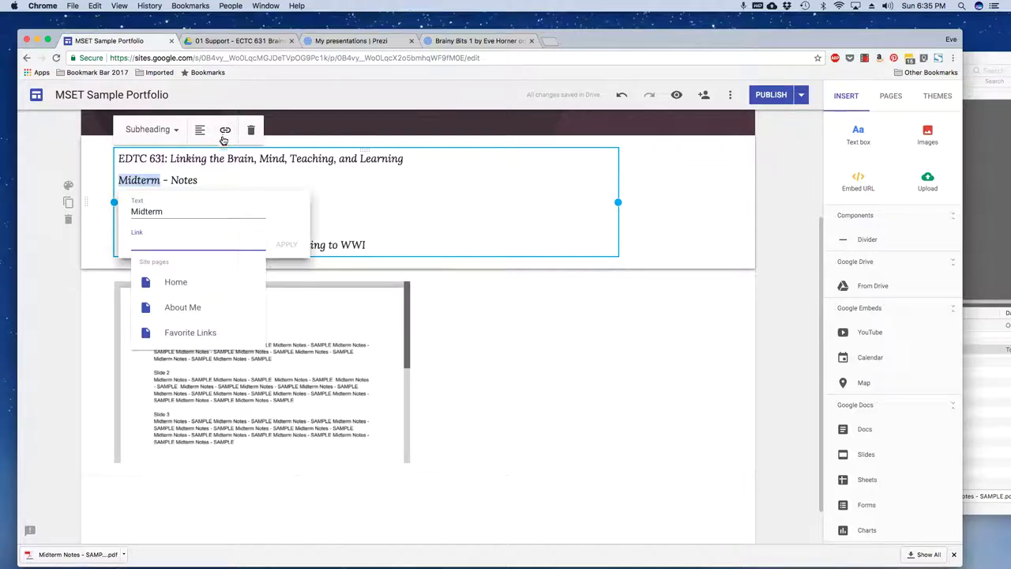
{"action": "key", "text": "super+v"}
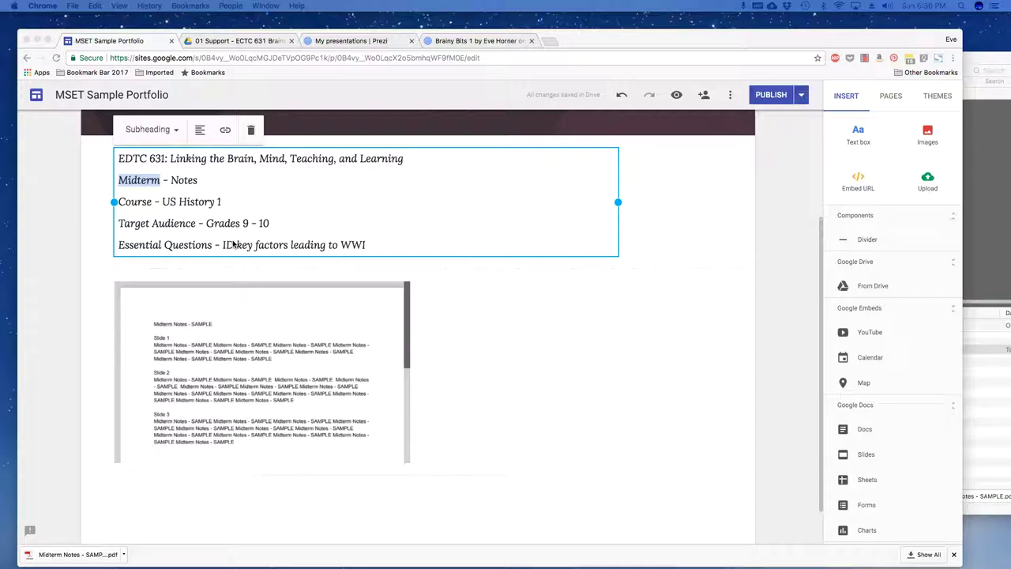
Check the Brainy Bits 1 share link on Prezi and return to the Brains Midterm page
{"action": "left_click", "coordinate": [478, 42]}
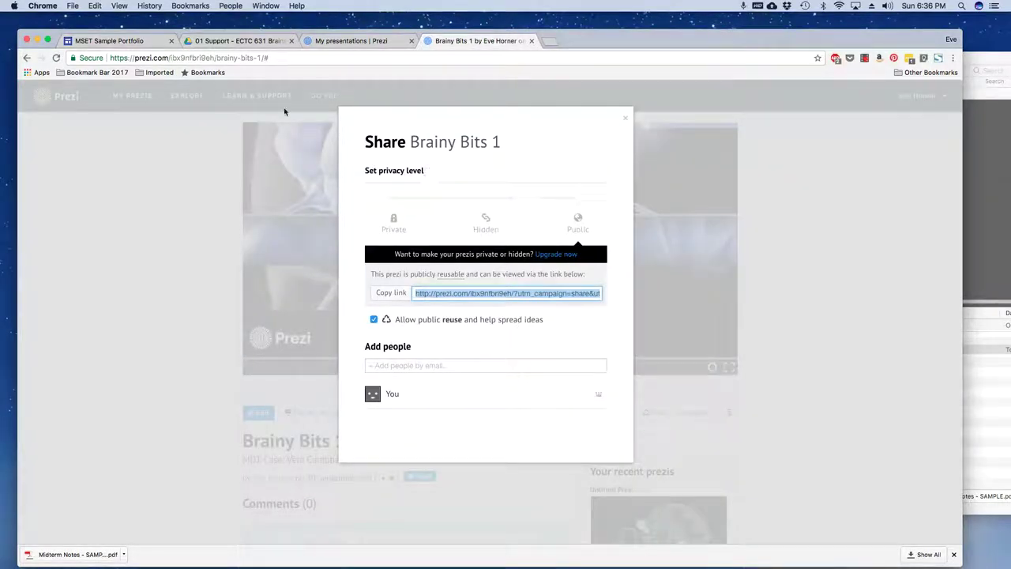
{"action": "left_click", "coordinate": [237, 41]}
{"action": "left_click", "coordinate": [118, 41]}
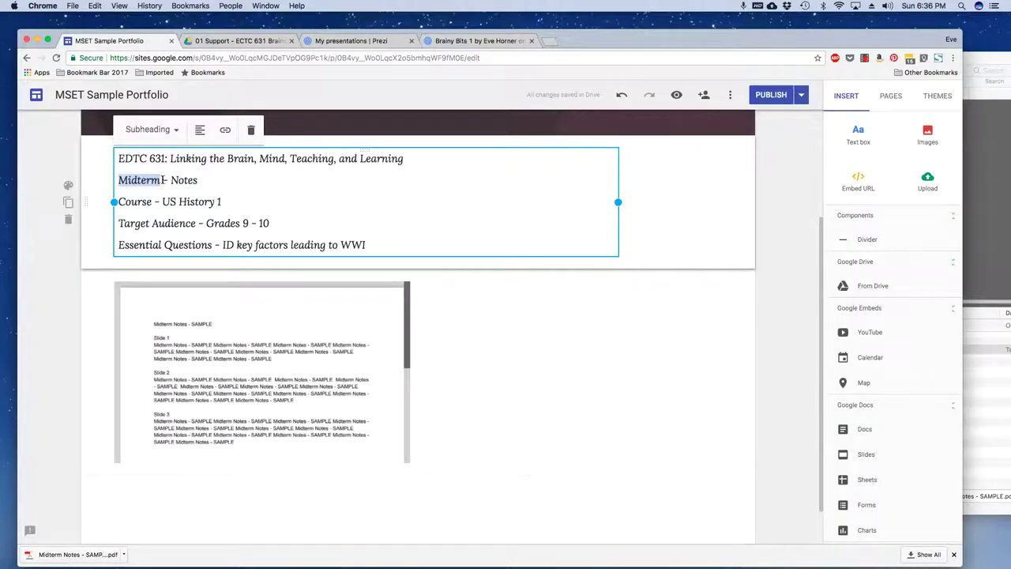
Link the selected word "Midterm" on the Brains Midterm page to the copied Prezi share link and publish the site
{"action": "left_click", "coordinate": [226, 129]}
{"action": "key", "text": "super+v"}
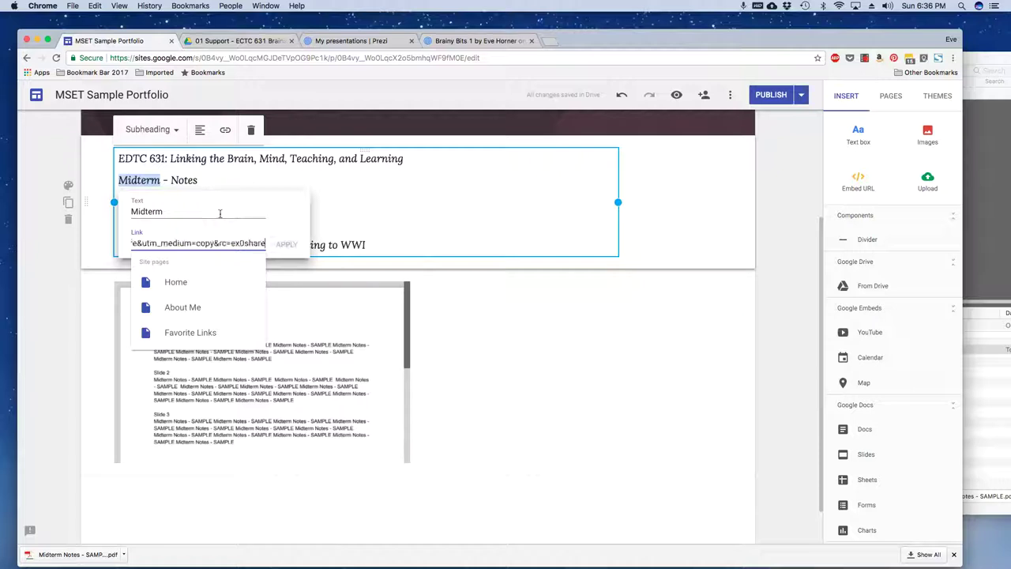
{"action": "left_click", "coordinate": [286, 245]}
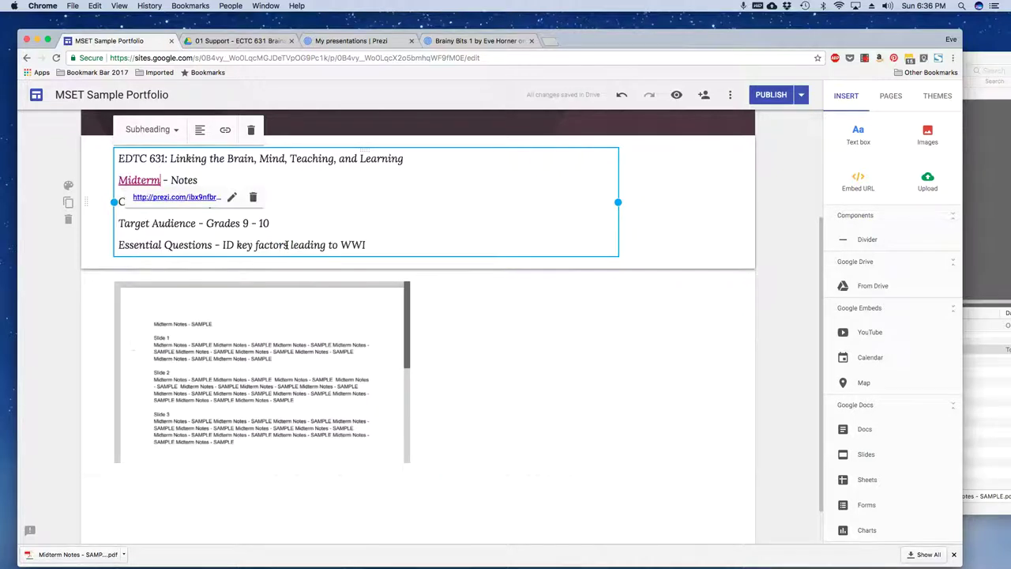
{"action": "left_click", "coordinate": [777, 100]}
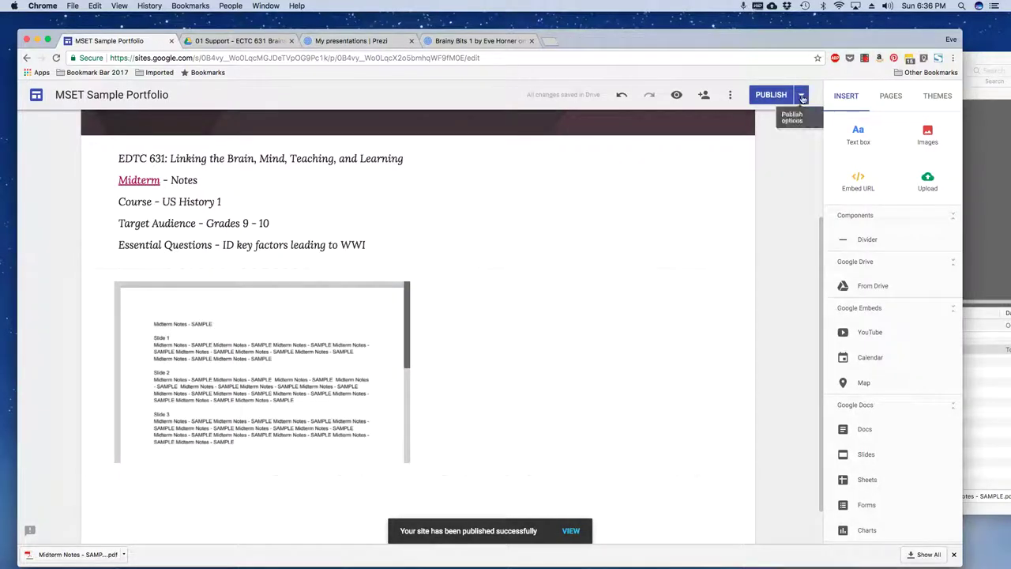
View the published site, test the "Midterm" link on the Brains Midterm page and close the Prezi page it opens
{"action": "left_click", "coordinate": [804, 96]}
{"action": "left_click", "coordinate": [749, 150]}
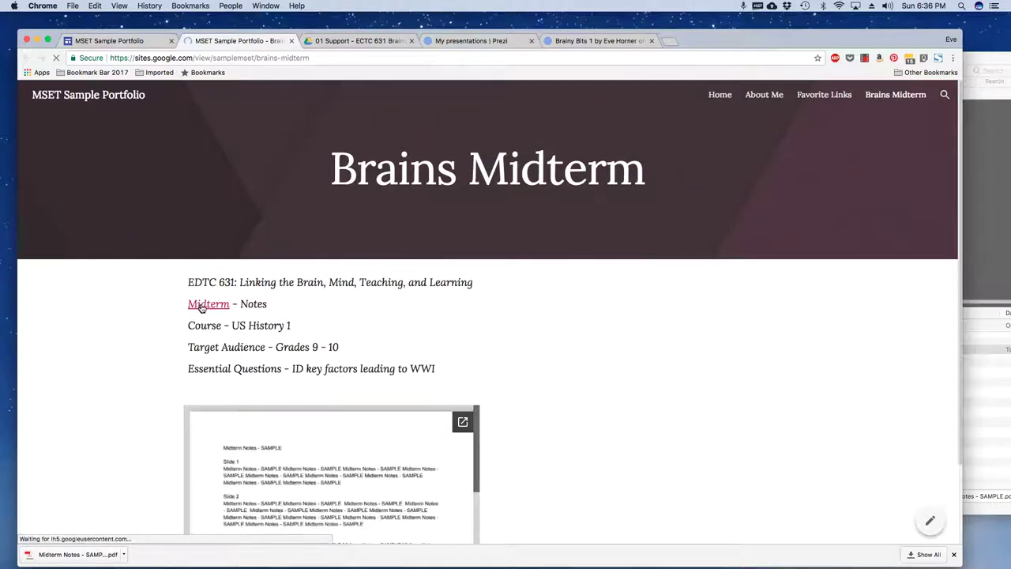
{"action": "left_click", "coordinate": [201, 307]}
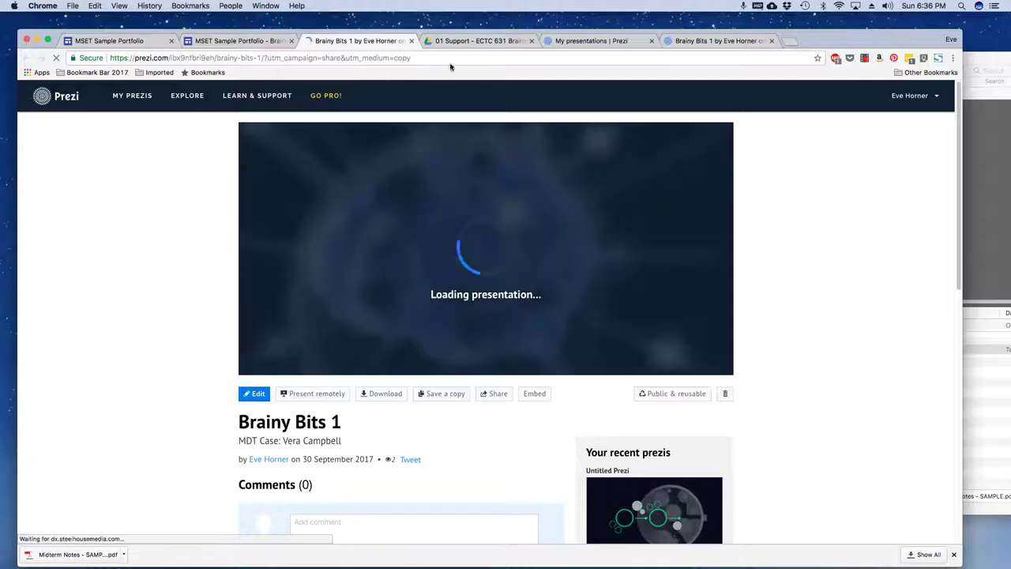
{"action": "left_click", "coordinate": [411, 40]}
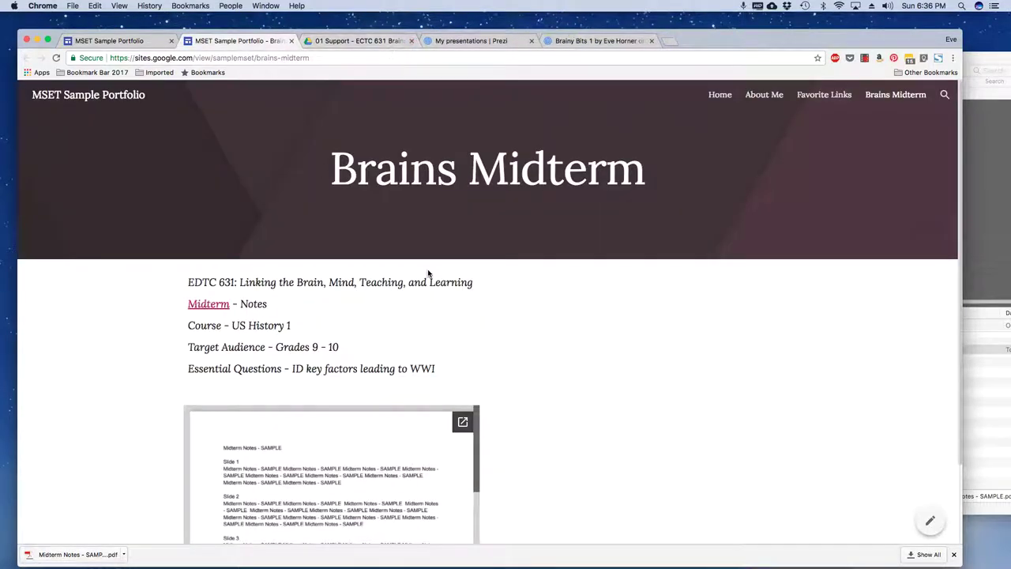
Switch to the Brainy Bits 1 presentation on Prezi and try to copy its embed code with free pan and zoom for viewers
{"action": "left_click", "coordinate": [930, 520]}
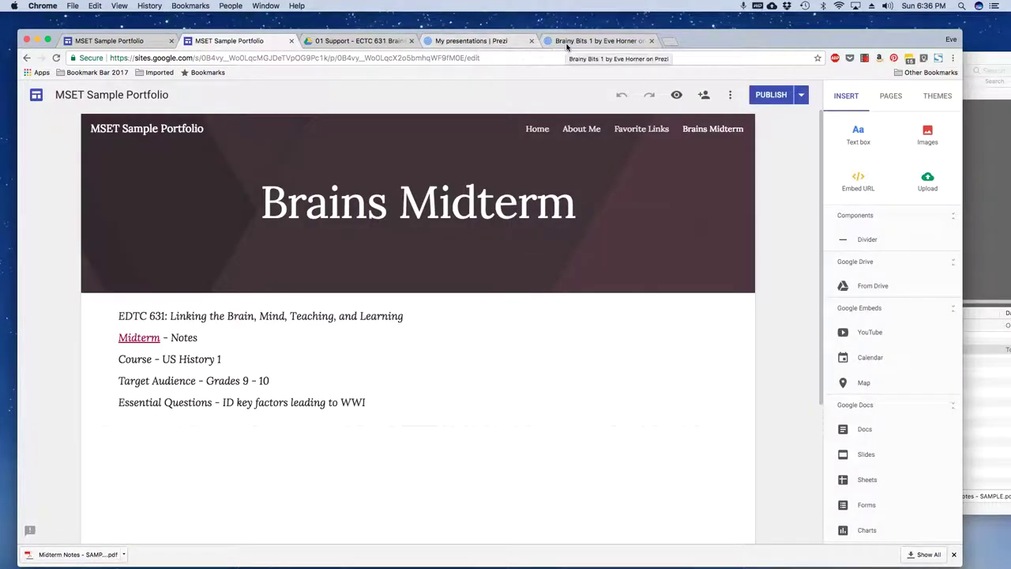
{"action": "left_click", "coordinate": [570, 44]}
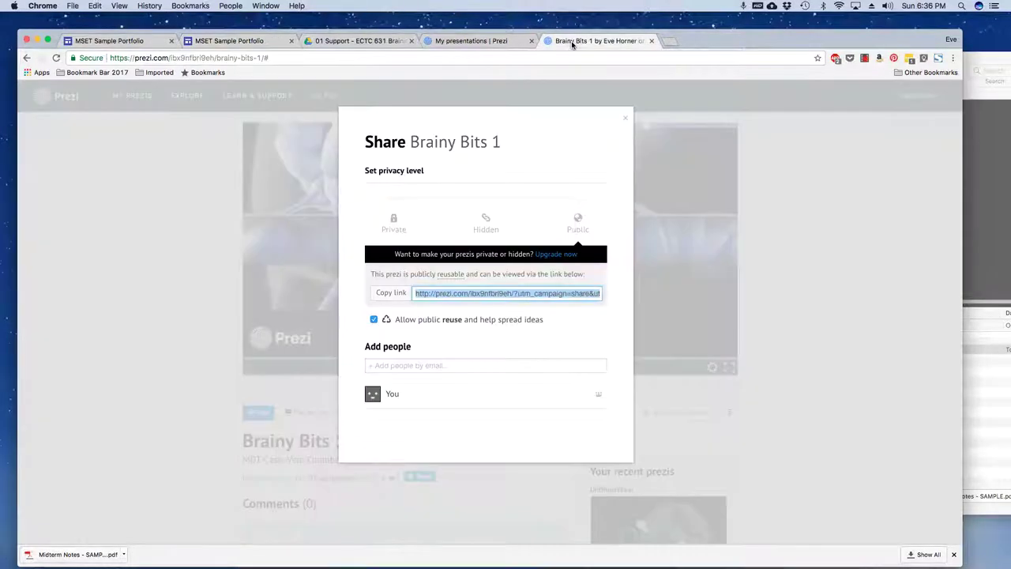
{"action": "left_click", "coordinate": [625, 119]}
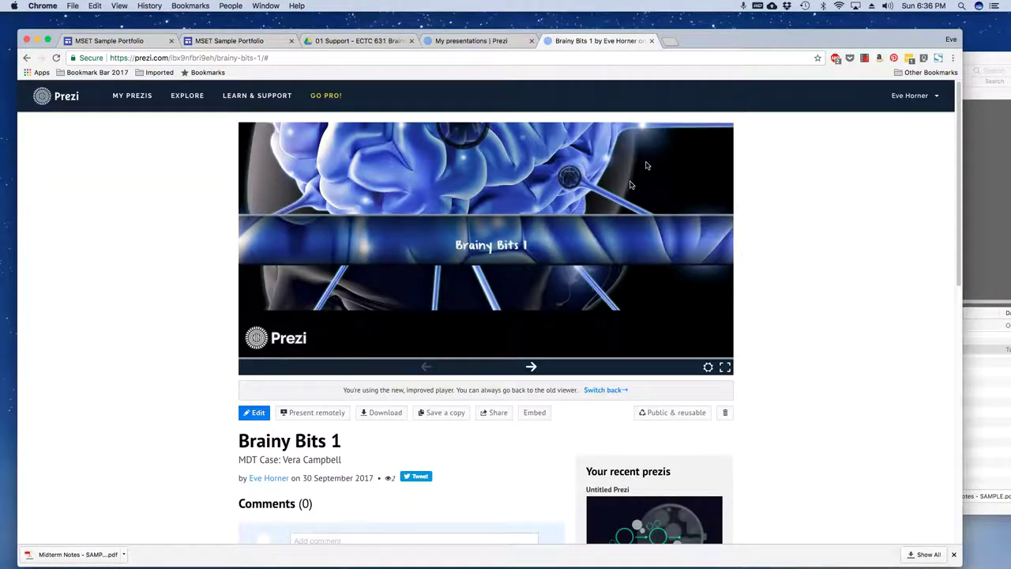
{"action": "left_click", "coordinate": [534, 413]}
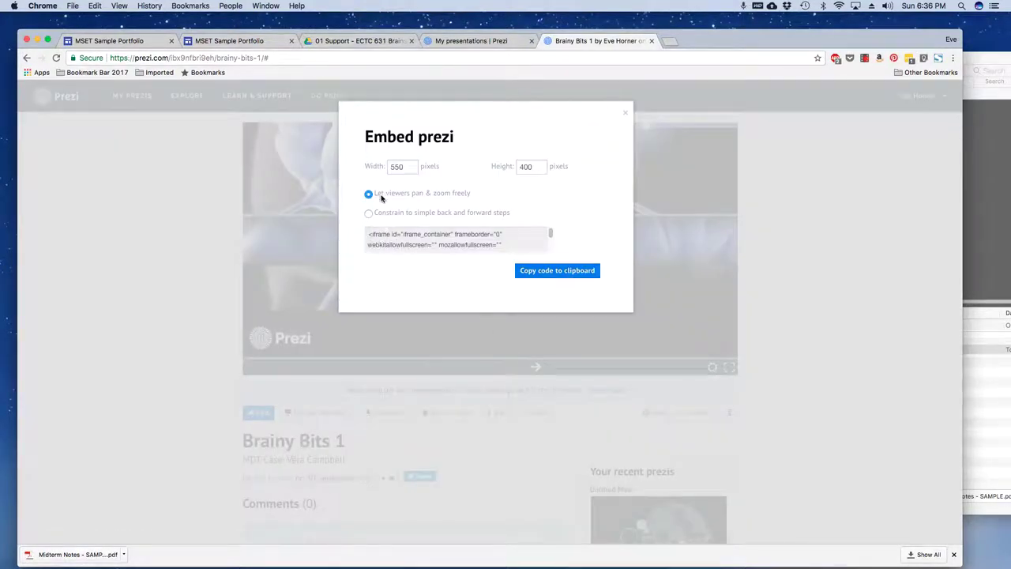
{"action": "left_click", "coordinate": [405, 169]}
{"action": "left_click_drag", "start_coordinate": [407, 167], "coordinate": [380, 168]}
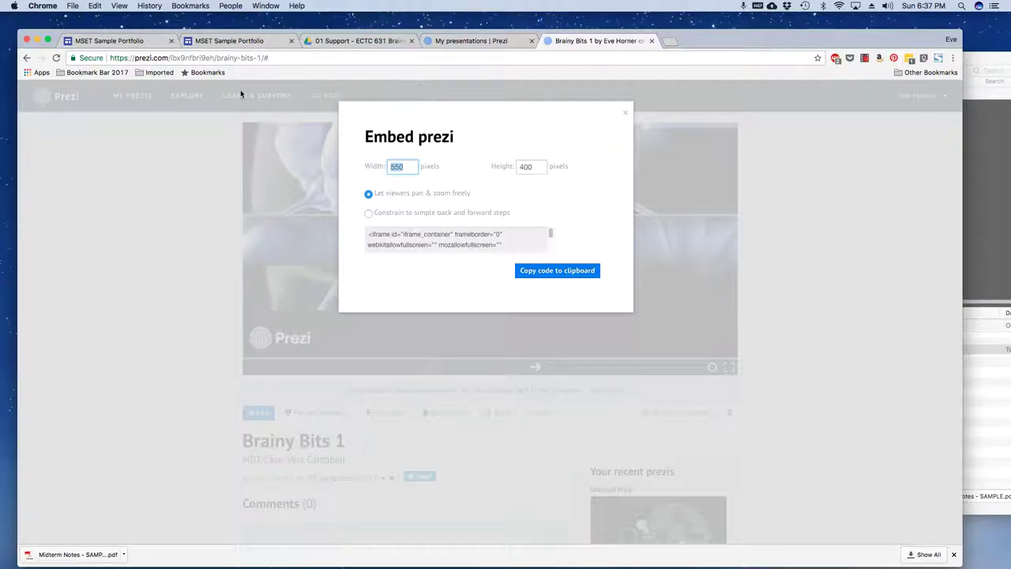
{"action": "left_click", "coordinate": [110, 40]}
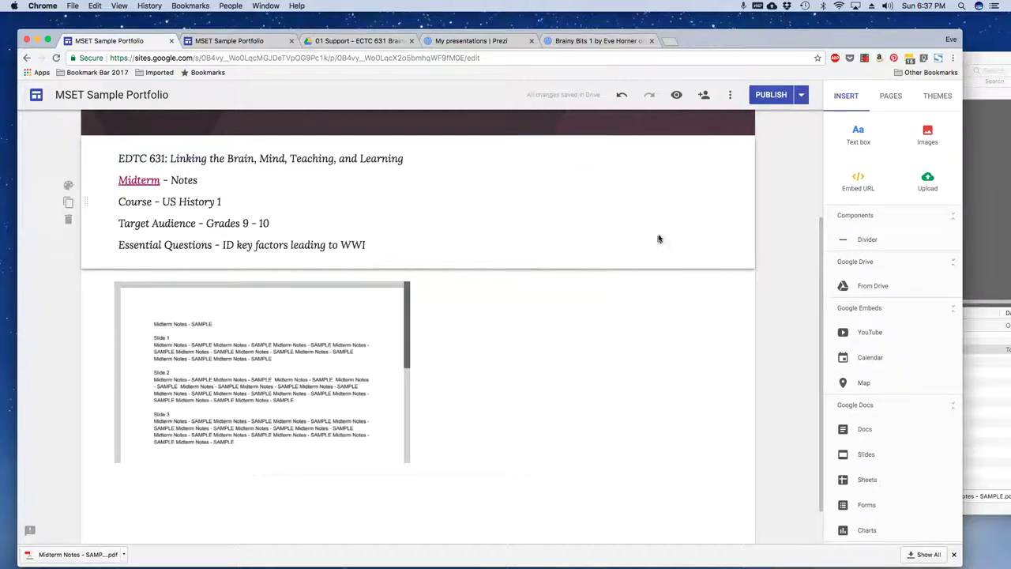
{"action": "left_click", "coordinate": [465, 41]}
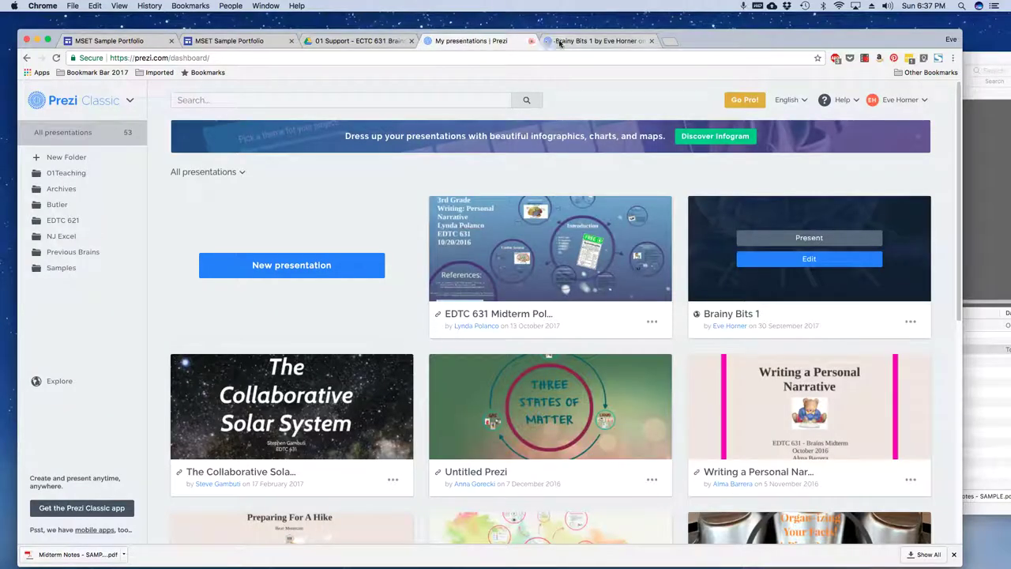
{"action": "left_click", "coordinate": [591, 41]}
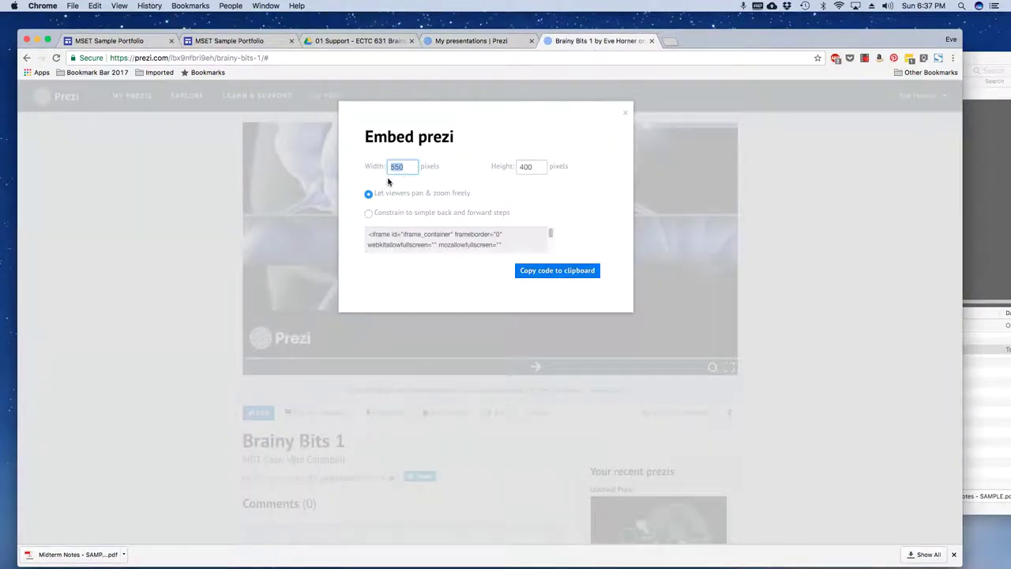
{"action": "left_click", "coordinate": [568, 274]}
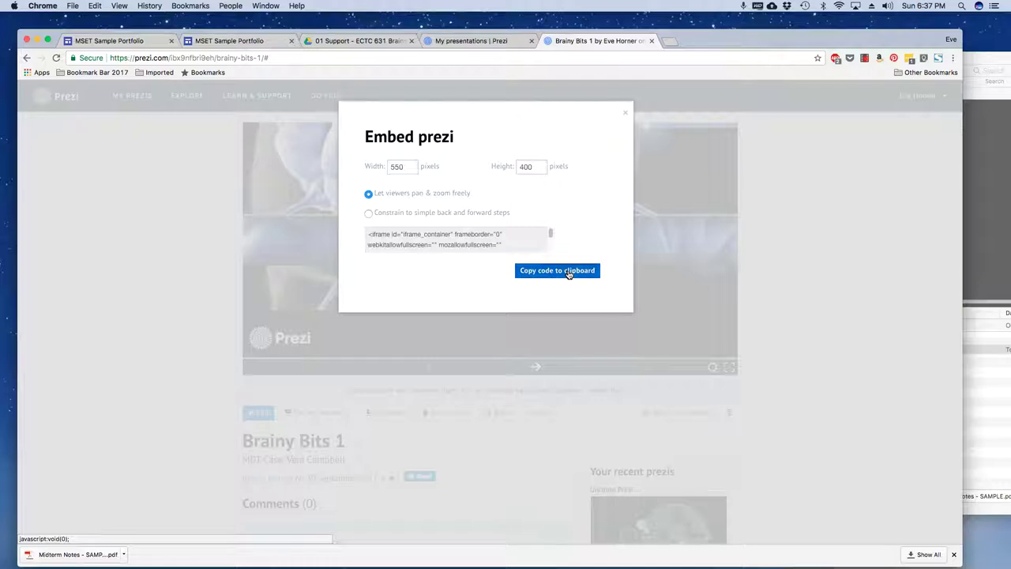
Back on the Brains Midterm page, move the notes PDF beside the course text, narrow the text box and widen the PDF to fill the space
{"action": "left_click", "coordinate": [148, 43]}
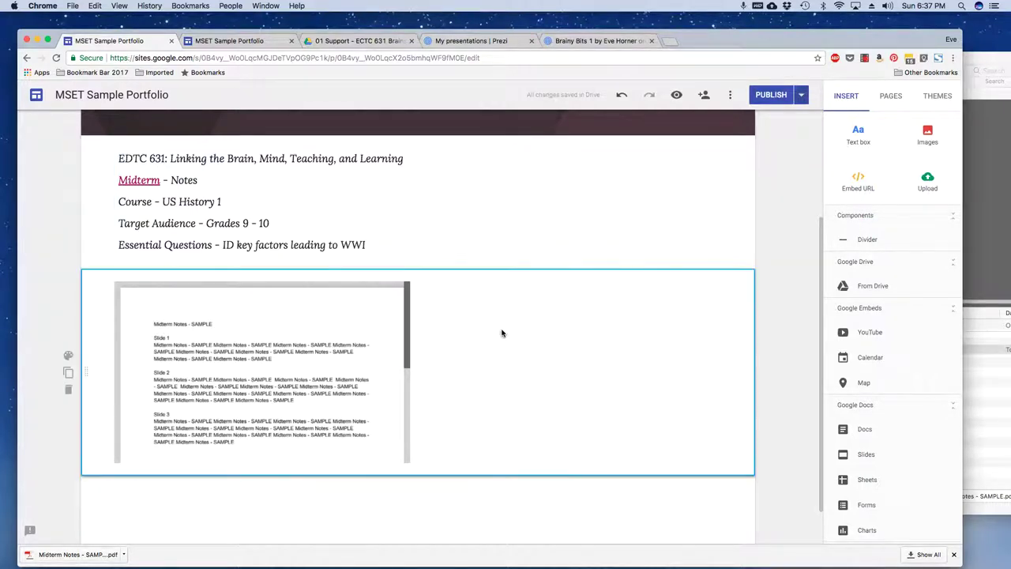
{"action": "left_click_drag", "start_coordinate": [326, 323], "coordinate": [584, 184]}
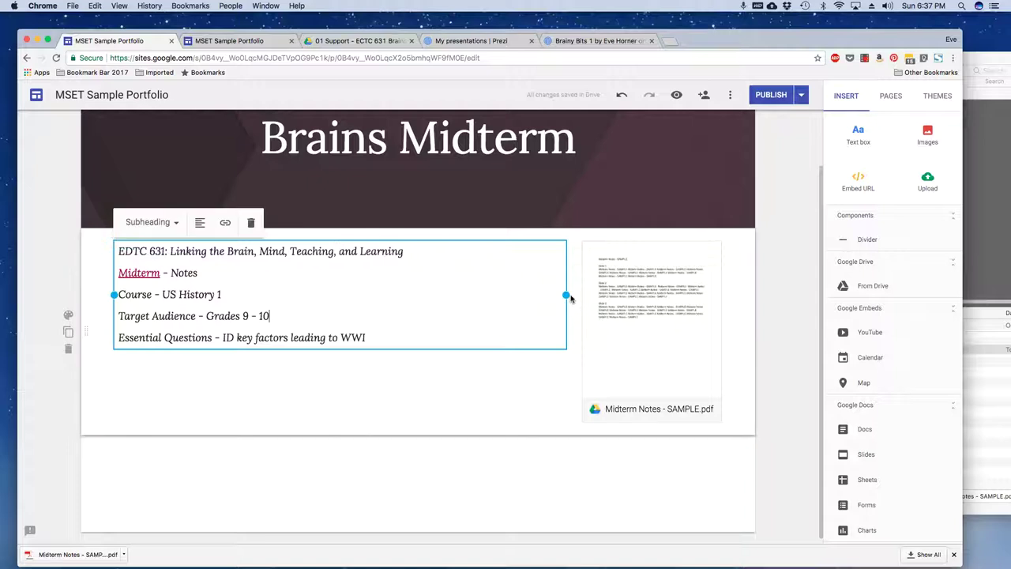
{"action": "left_click_drag", "start_coordinate": [566, 295], "coordinate": [410, 295]}
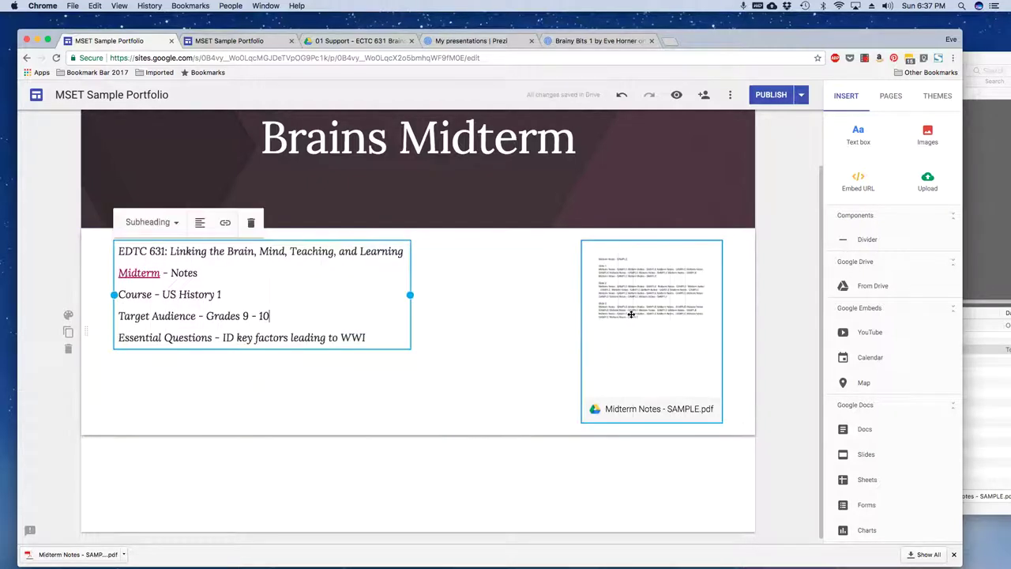
{"action": "left_click", "coordinate": [631, 313]}
{"action": "left_click_drag", "start_coordinate": [583, 330], "coordinate": [427, 327]}
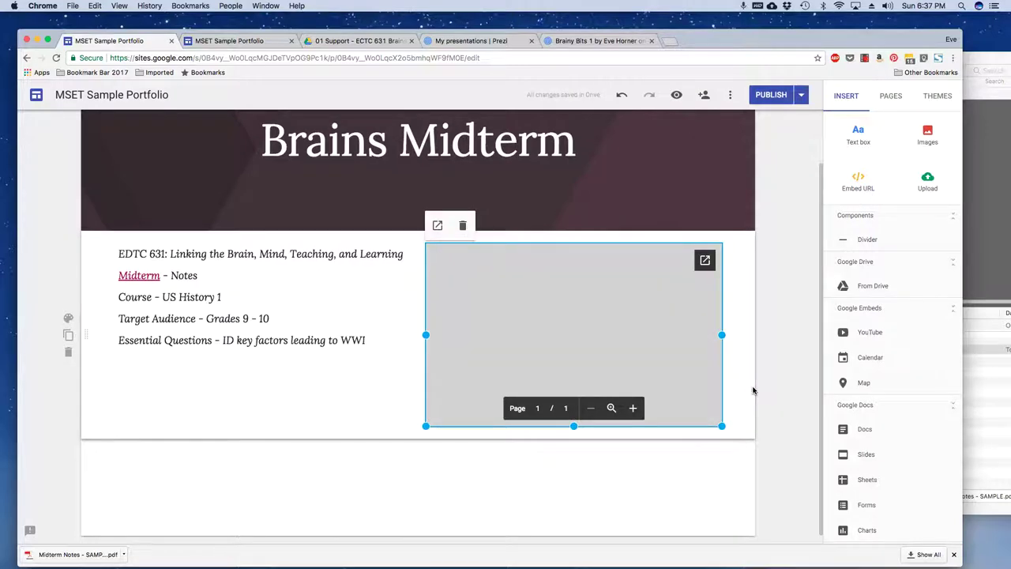
{"action": "left_click", "coordinate": [644, 482]}
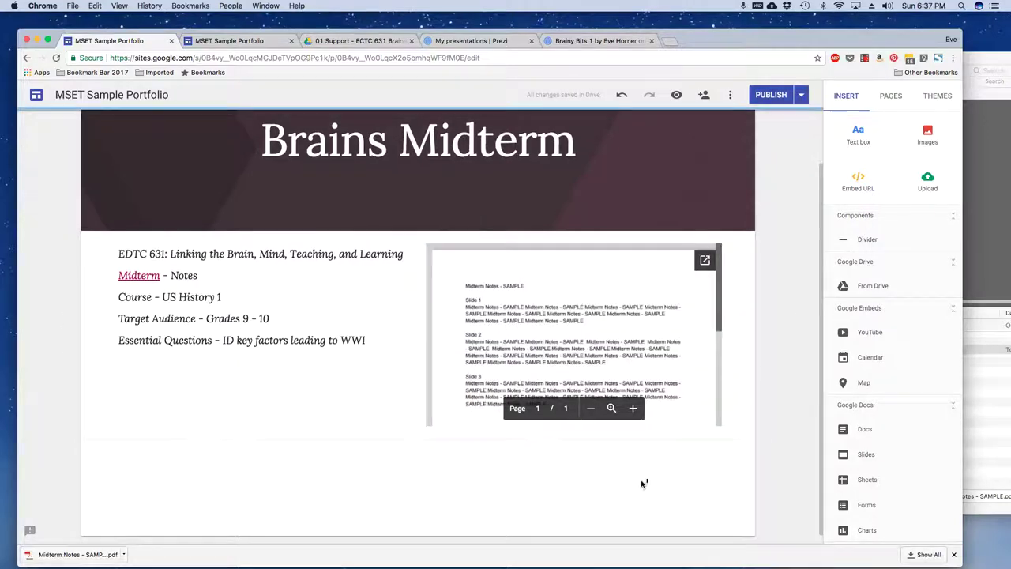
Embed the Brainy Bits 1 Prezi by its share URL below the course text and publish the site
{"action": "left_click", "coordinate": [858, 184]}
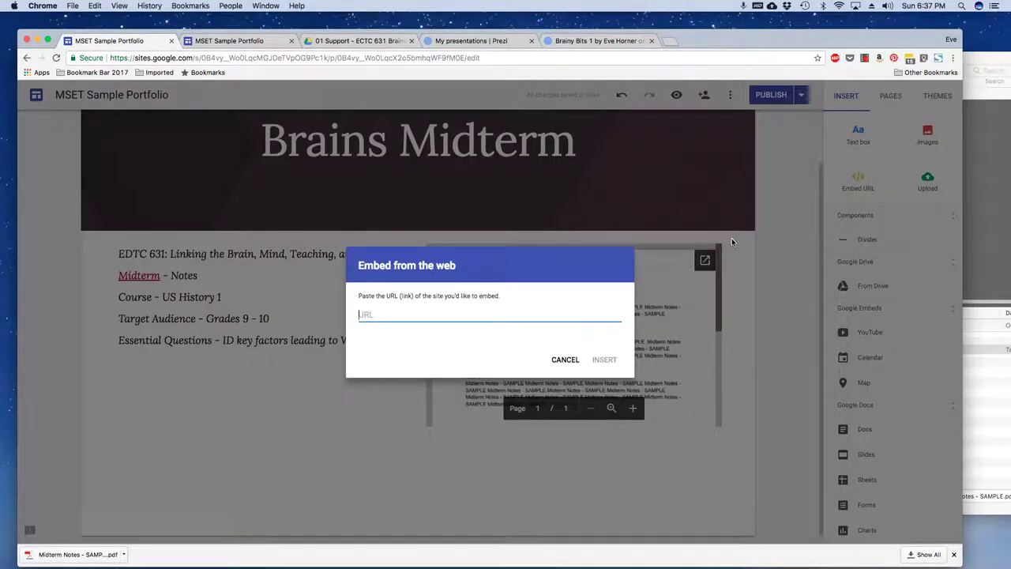
{"action": "key", "text": "super+v"}
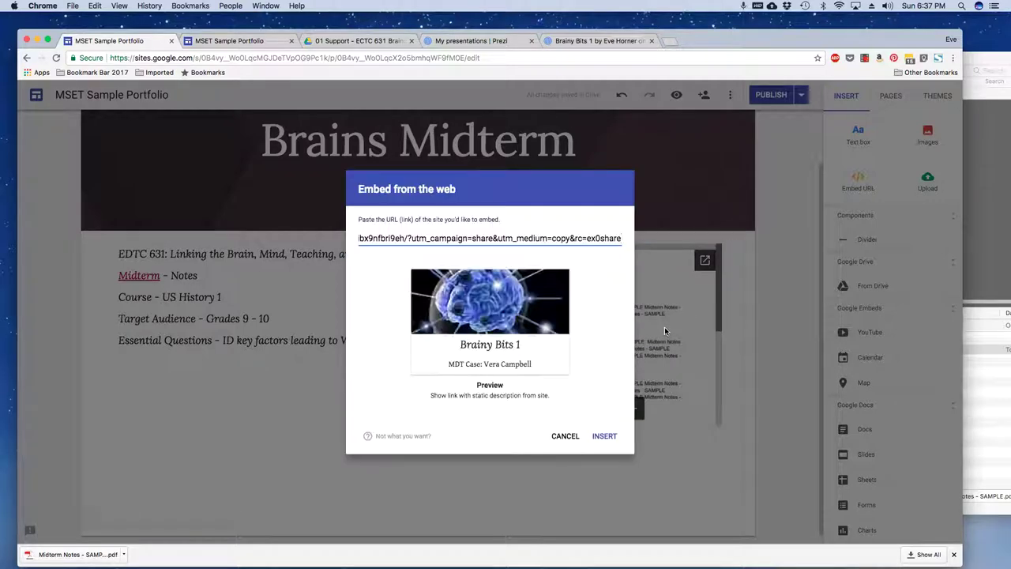
{"action": "left_click", "coordinate": [604, 437]}
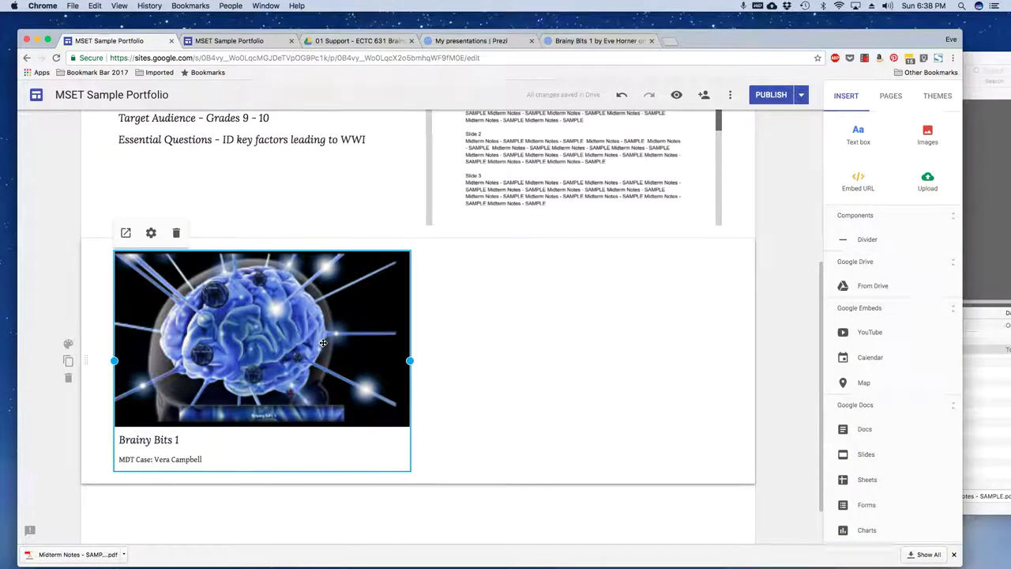
{"action": "left_click", "coordinate": [774, 95]}
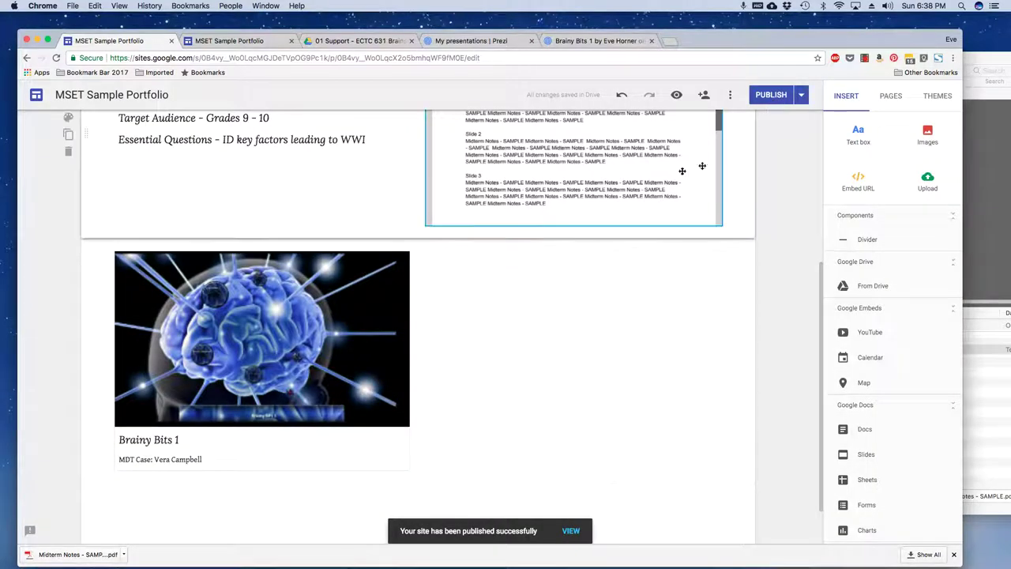
View the published Brains Midterm page, check the notes PDF and the embedded Brainy Bits 1 preview, and open the preview's link
{"action": "scroll", "coordinate": [669, 194], "scroll_direction": "down", "scroll_amount": 2}
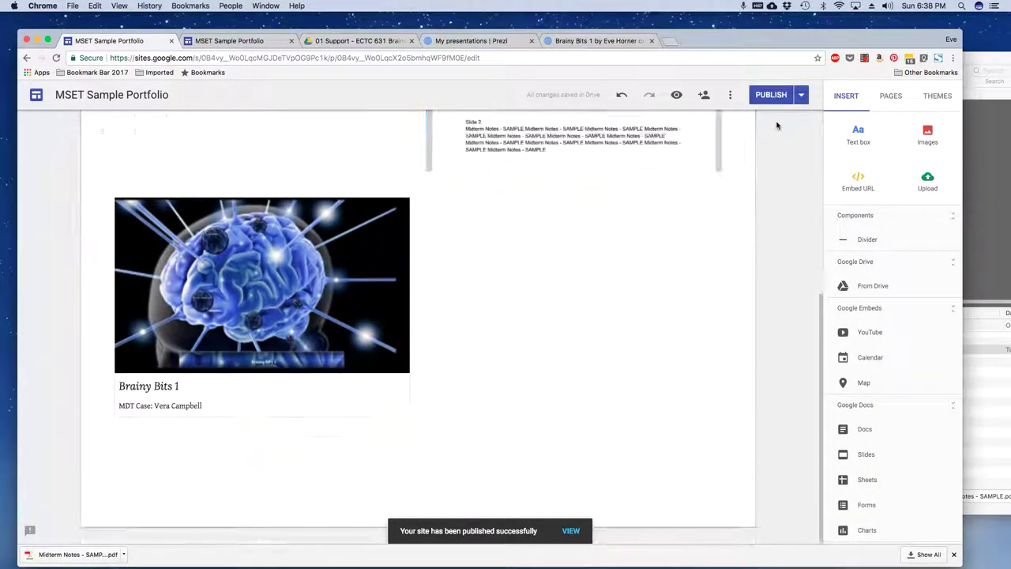
{"action": "left_click", "coordinate": [803, 96]}
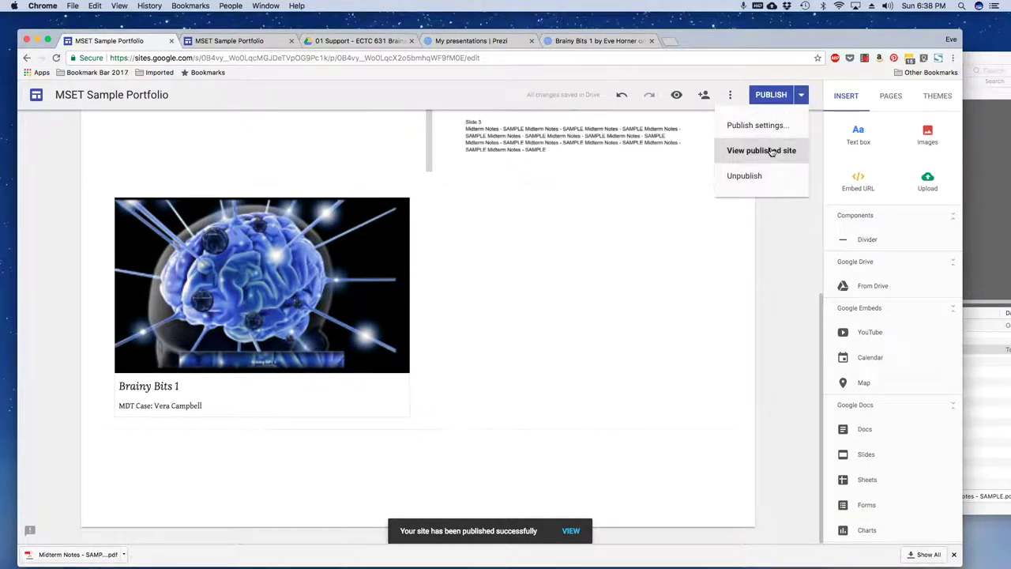
{"action": "left_click", "coordinate": [773, 149]}
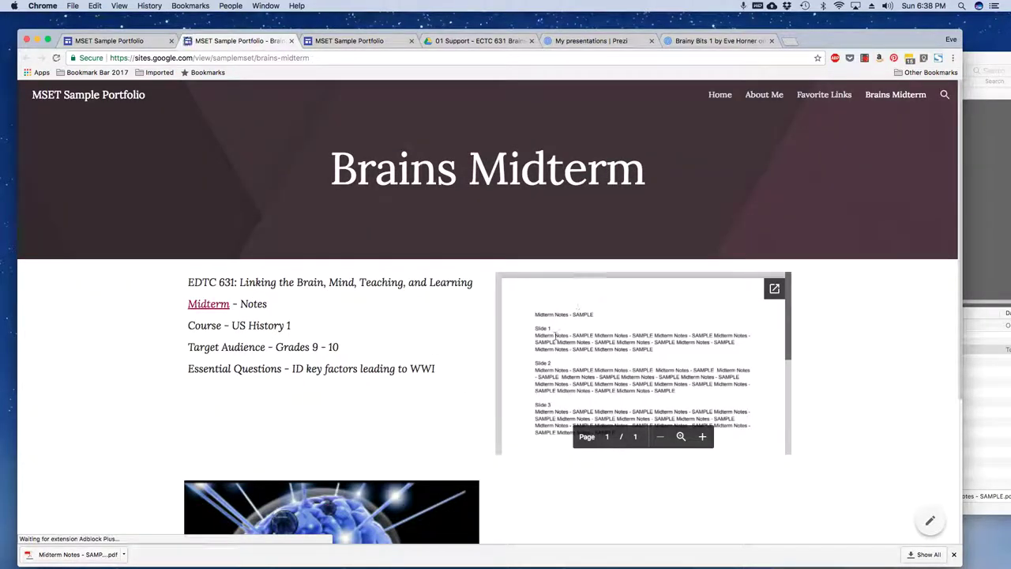
{"action": "scroll", "coordinate": [655, 352], "scroll_direction": "up", "scroll_amount": 5}
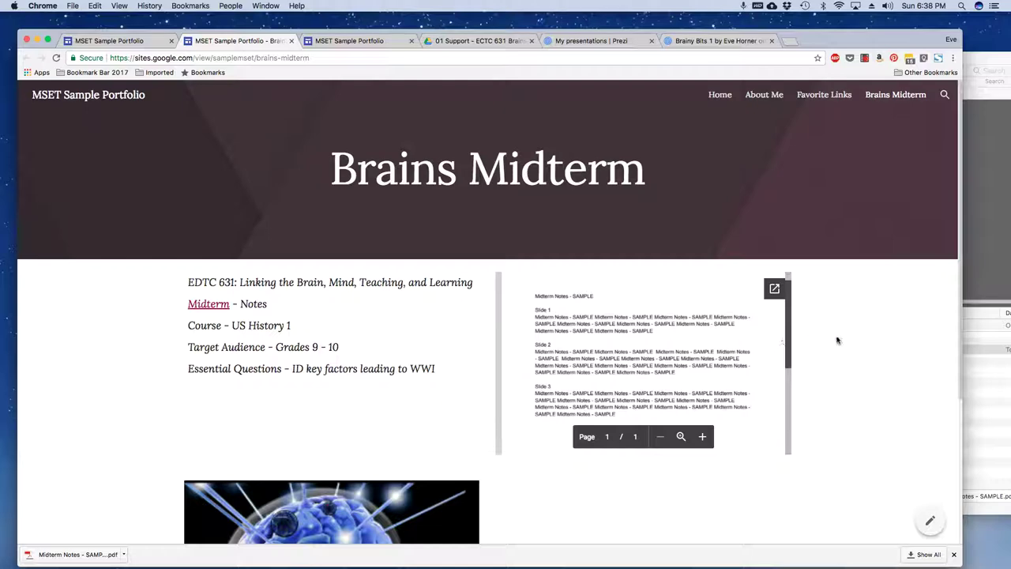
{"action": "scroll", "coordinate": [838, 340], "scroll_direction": "down", "scroll_amount": 5}
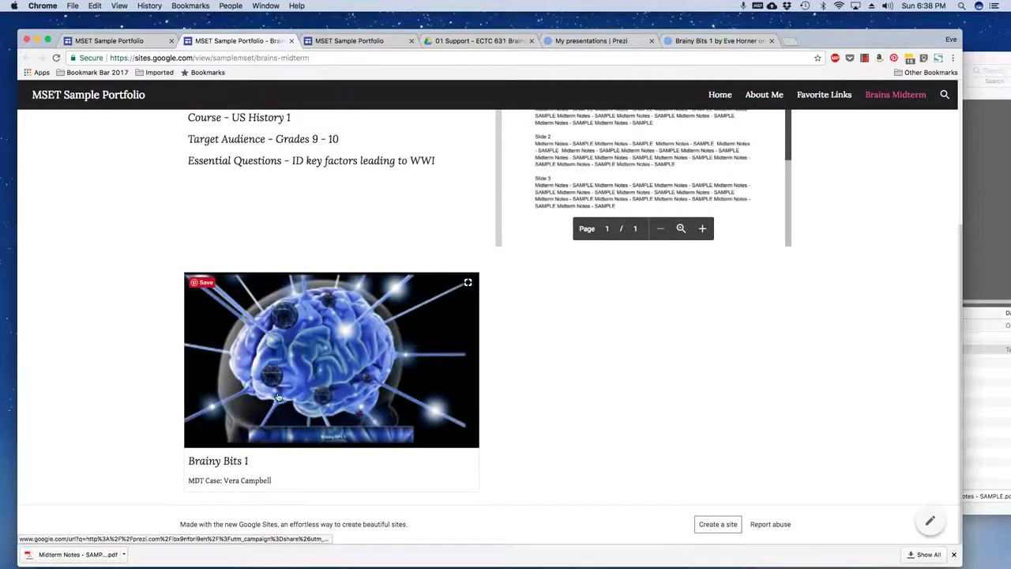
{"action": "scroll", "coordinate": [284, 398], "scroll_direction": "up", "scroll_amount": 5}
{"action": "scroll", "coordinate": [432, 414], "scroll_direction": "down", "scroll_amount": 5}
{"action": "left_click", "coordinate": [300, 389]}
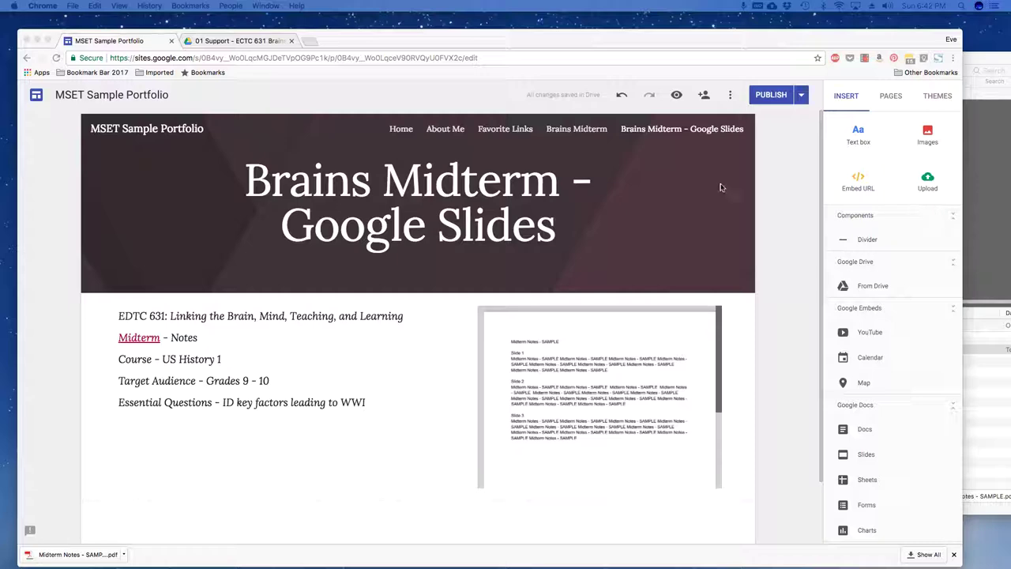
Review the site's page list and the EDTC 631 midterm lines on the Home page, and open the Brains Midterm - Google Slides page
{"action": "left_click", "coordinate": [402, 132]}
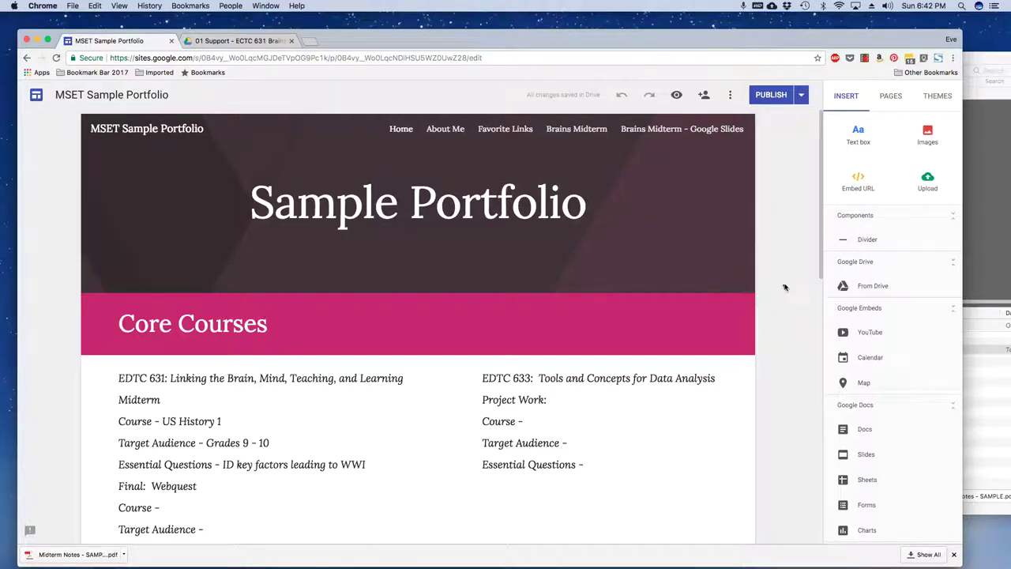
{"action": "left_click", "coordinate": [891, 96]}
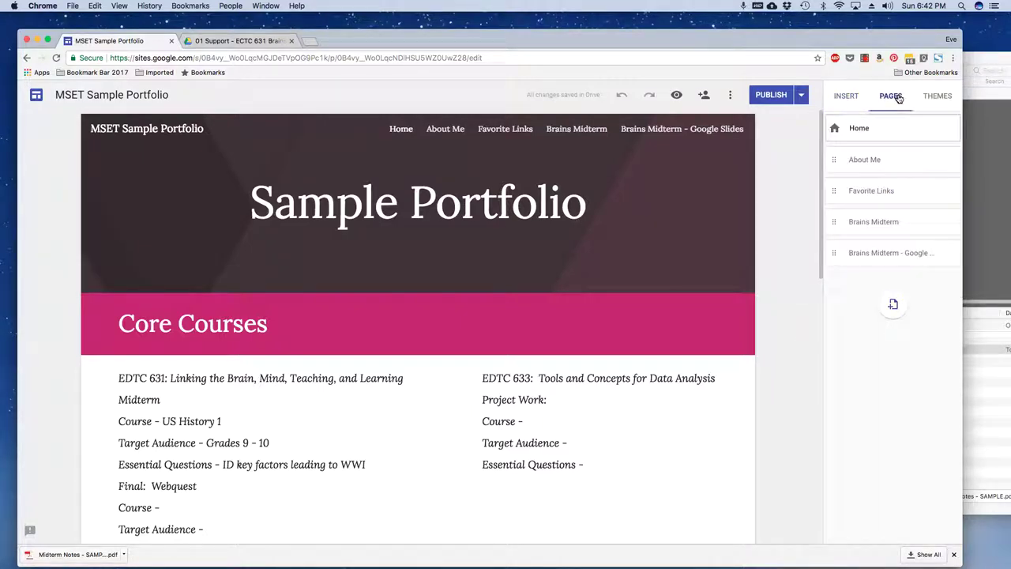
{"action": "left_click_drag", "start_coordinate": [891, 253], "coordinate": [891, 259]}
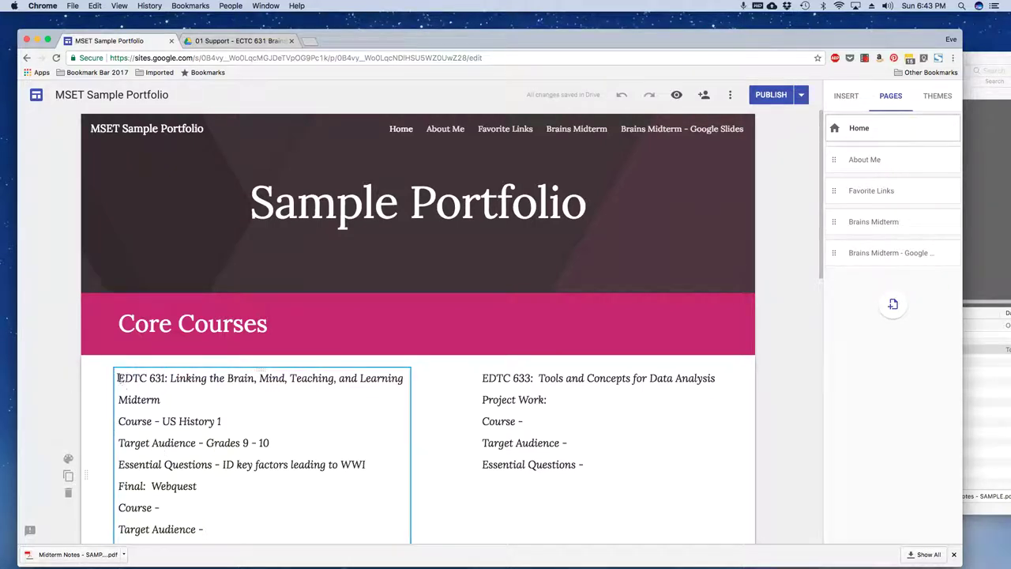
{"action": "mouse_move", "coordinate": [124, 375]}
{"action": "left_mouse_down"}
{"action": "mouse_move", "coordinate": [173, 406]}
{"action": "mouse_move", "coordinate": [142, 370]}
{"action": "mouse_move", "coordinate": [131, 377]}
{"action": "left_mouse_up"}
{"action": "left_click_drag", "start_coordinate": [370, 465], "coordinate": [122, 377]}
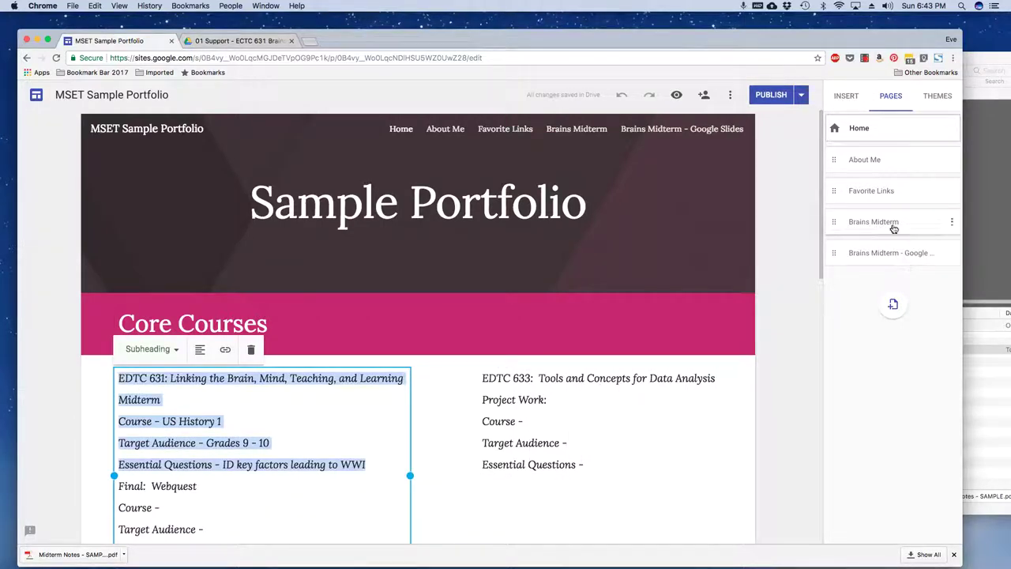
{"action": "left_click", "coordinate": [892, 253]}
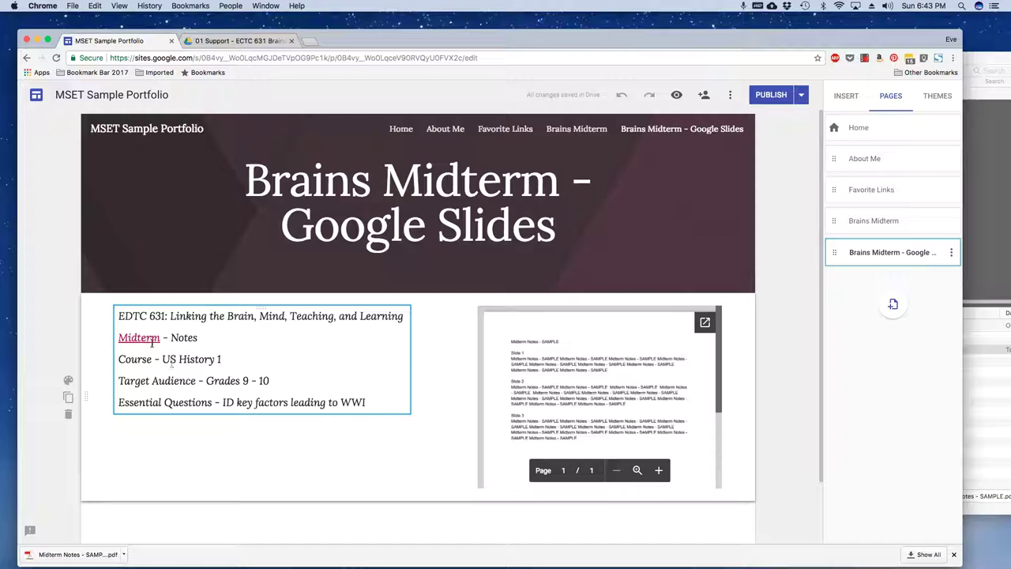
Remove the hyperlink from the word Midterm in the course text on the Brains Midterm - Google Slides page
{"action": "left_click", "coordinate": [152, 342]}
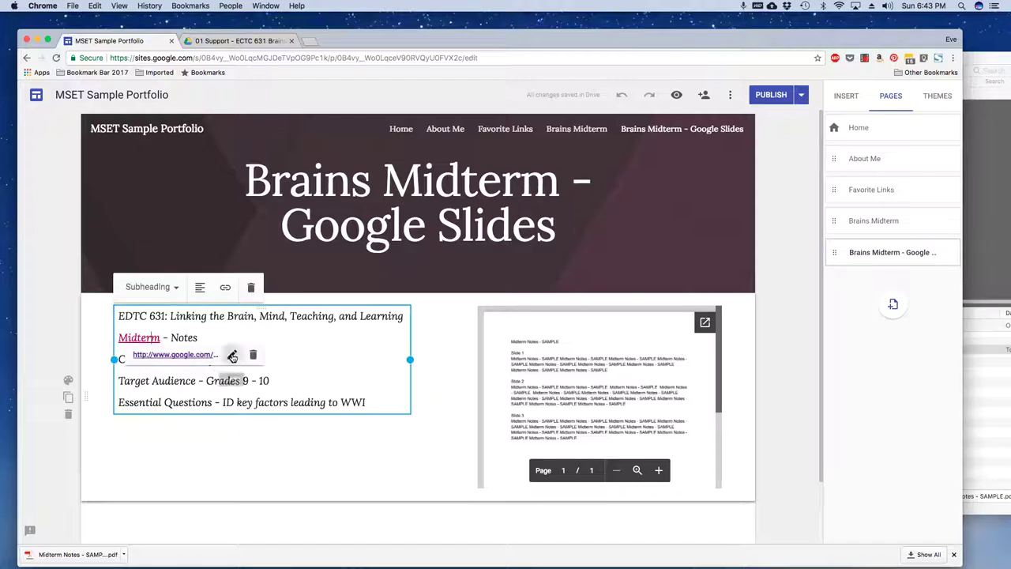
{"action": "left_click", "coordinate": [233, 357]}
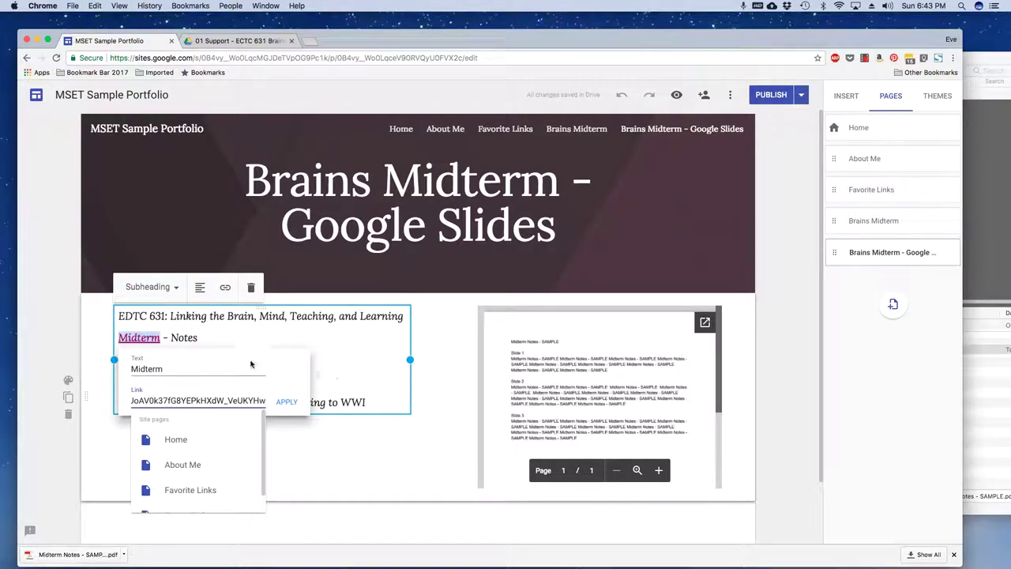
{"action": "left_click", "coordinate": [181, 337]}
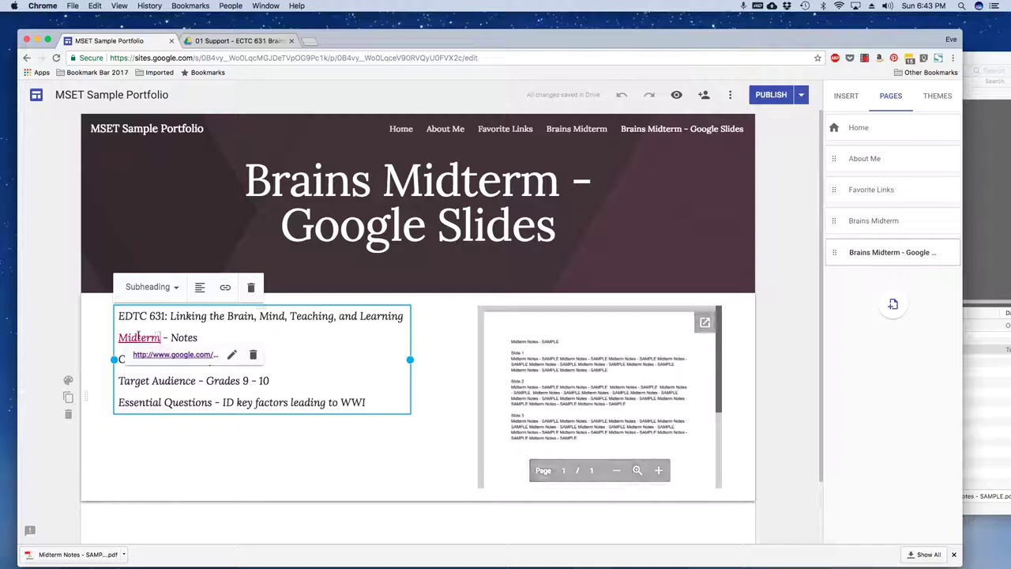
{"action": "left_click", "coordinate": [253, 357]}
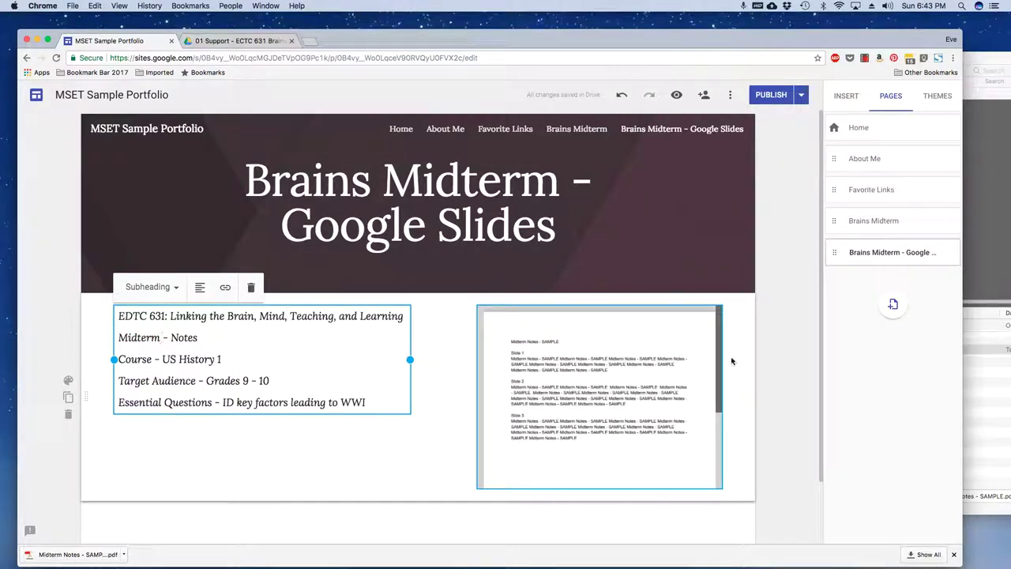
{"action": "left_click", "coordinate": [798, 312]}
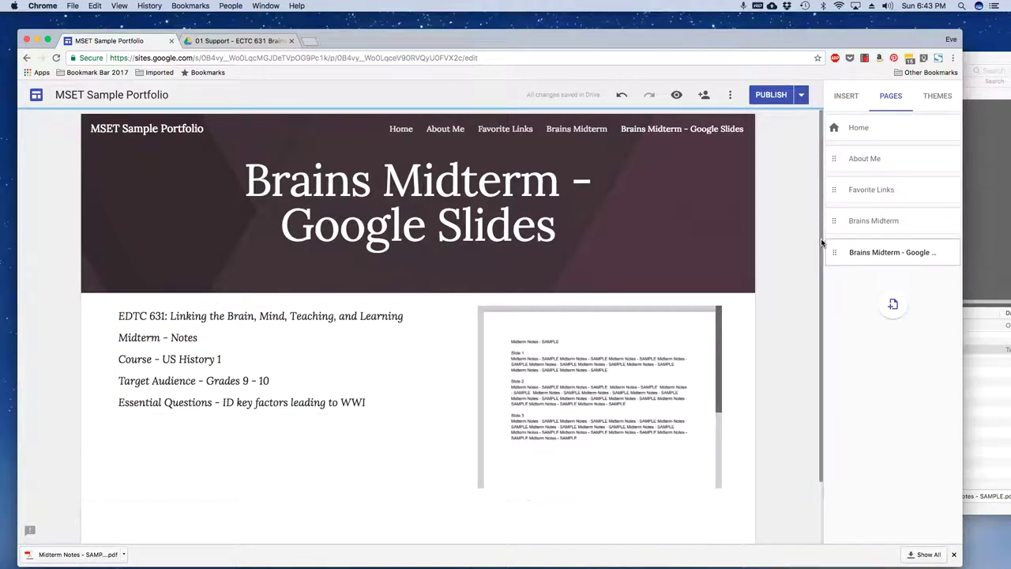
Start inserting a Google Drive file on the page and select the Brains Midterm Sample presentation in My Drive
{"action": "scroll", "coordinate": [822, 242], "scroll_direction": "down", "scroll_amount": 2}
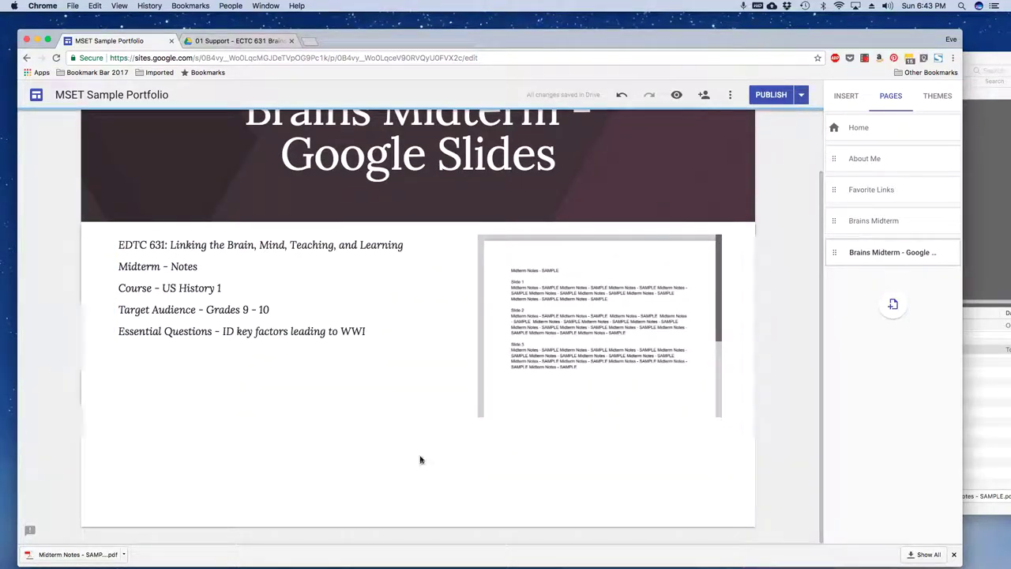
{"action": "left_click", "coordinate": [846, 96]}
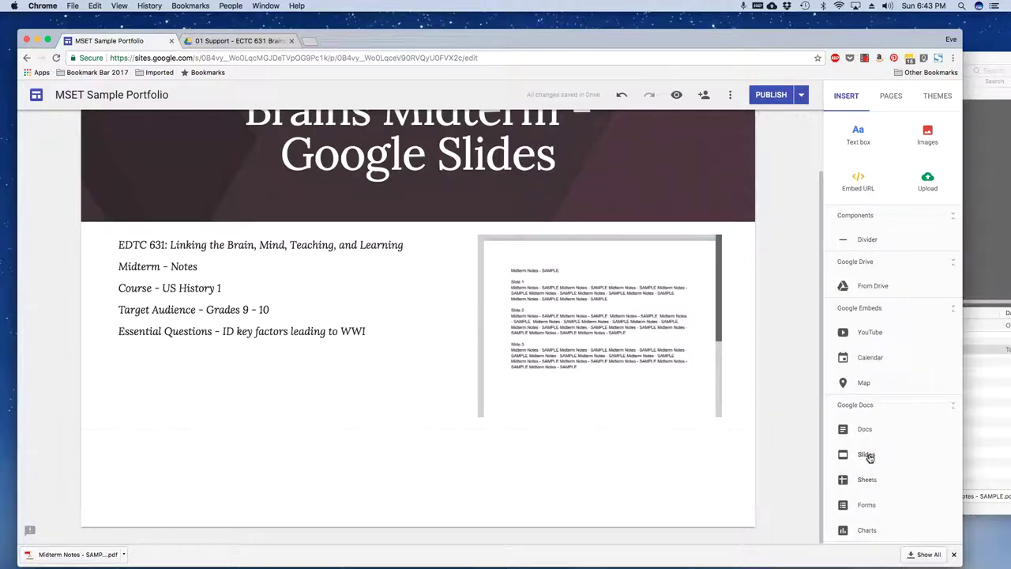
{"action": "left_click", "coordinate": [880, 286]}
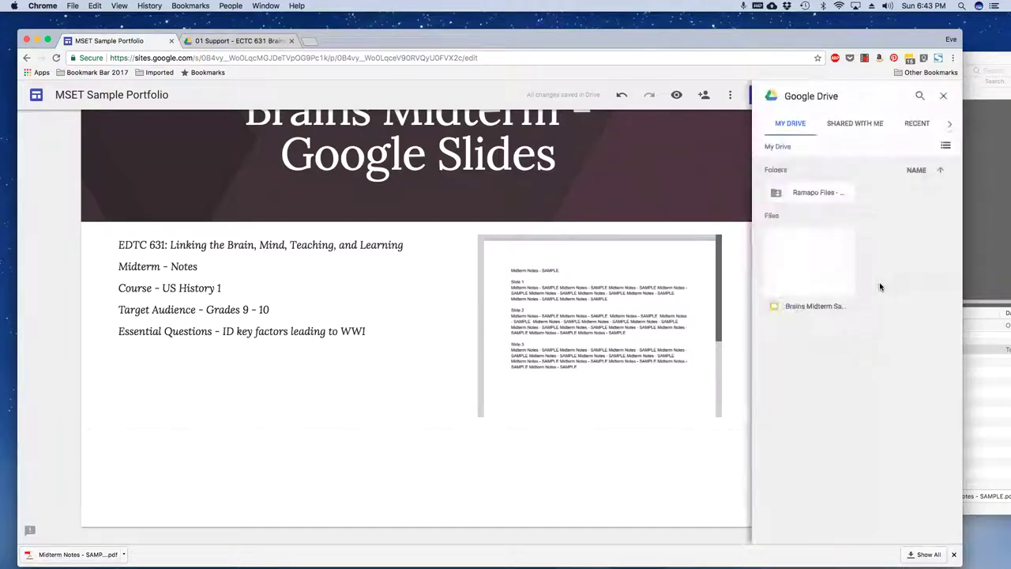
{"action": "left_click", "coordinate": [810, 264]}
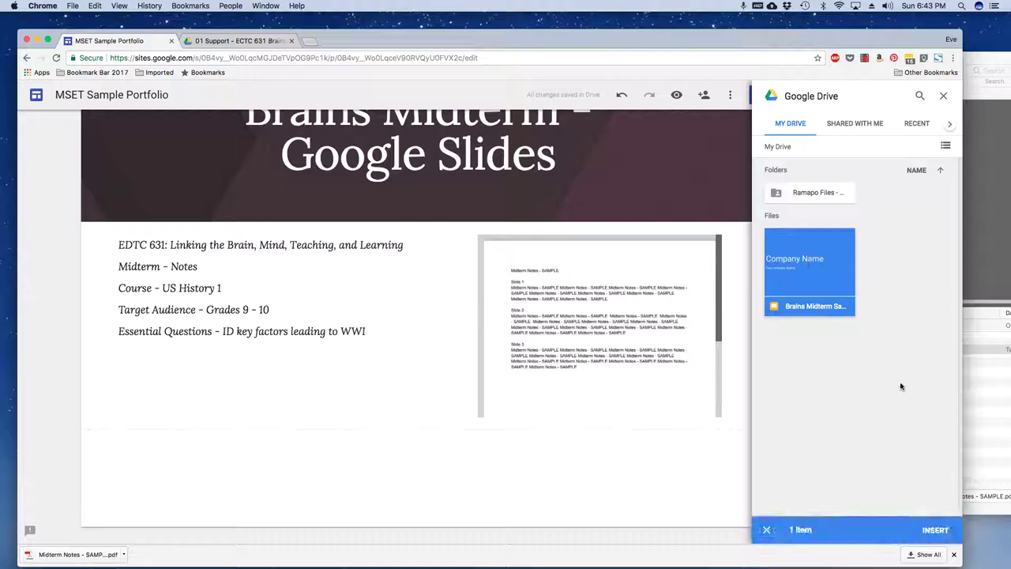
Browse the Ramapo Files - All folder and its 01 Support - ECTC 631 subfolder as a list, reverse the name sort, and return to My Drive
{"action": "double_click", "coordinate": [821, 193]}
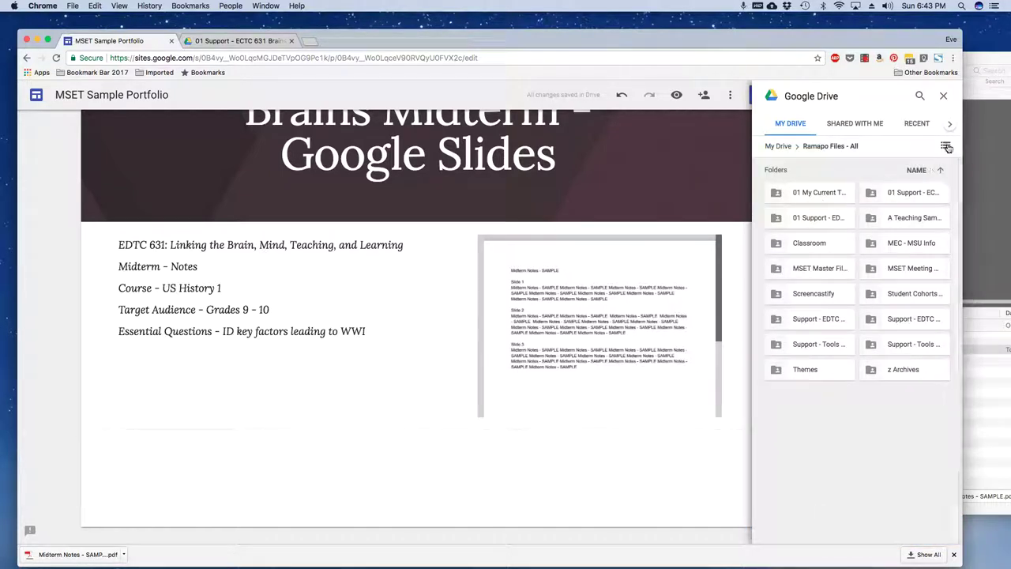
{"action": "left_click", "coordinate": [946, 146]}
{"action": "double_click", "coordinate": [844, 222]}
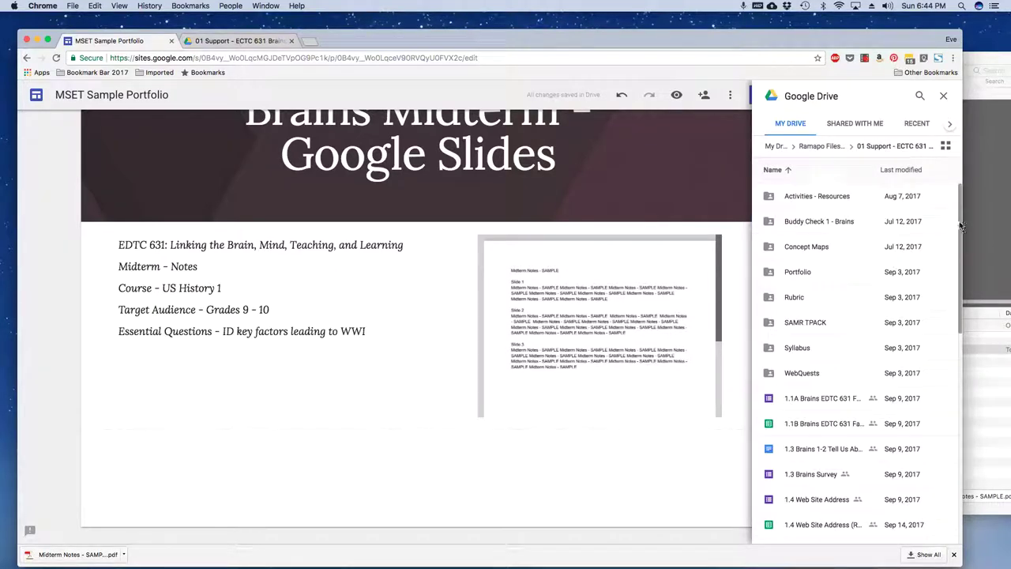
{"action": "left_click_drag", "start_coordinate": [961, 227], "coordinate": [945, 202]}
{"action": "left_click", "coordinate": [781, 169]}
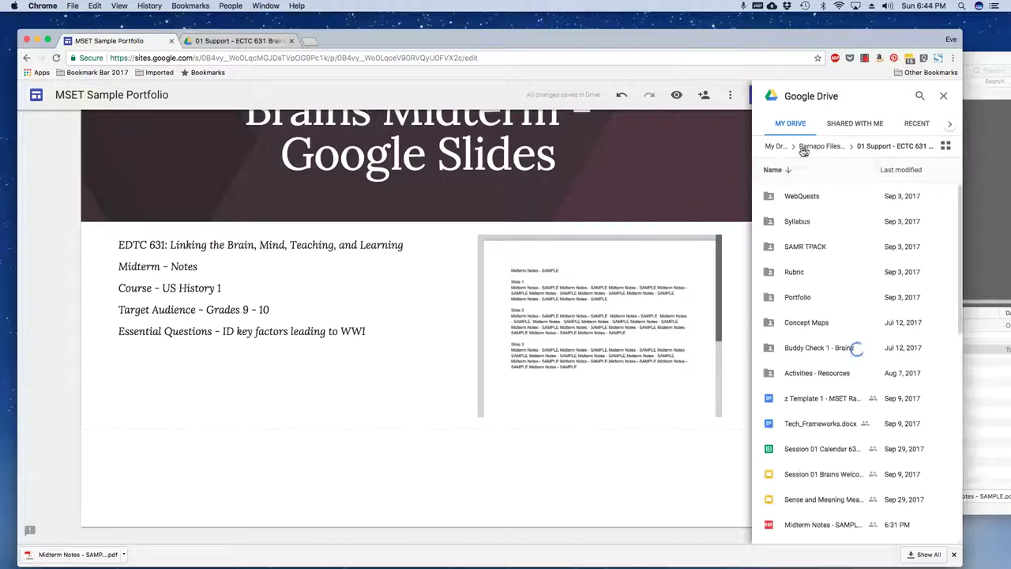
{"action": "left_click", "coordinate": [810, 149]}
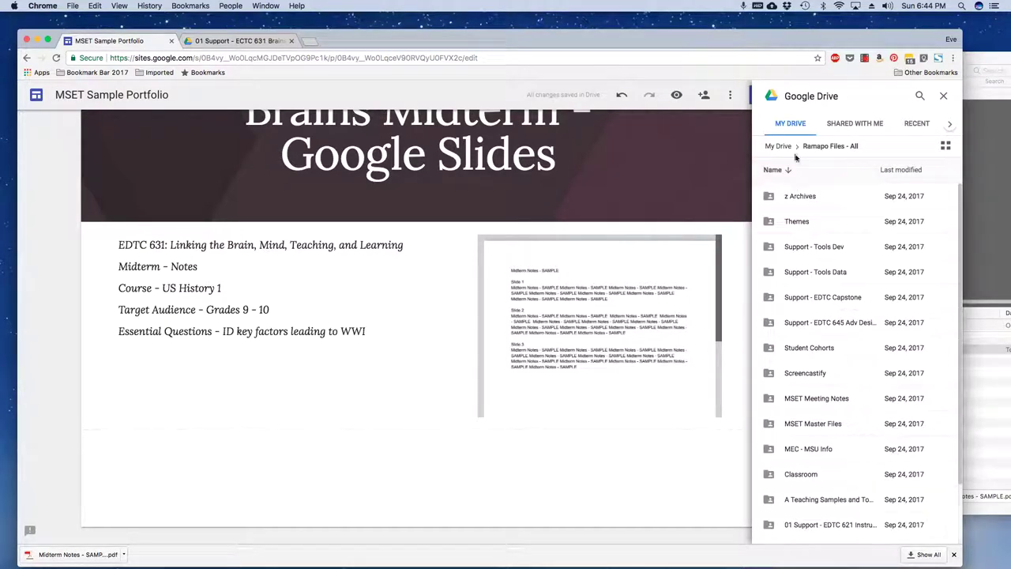
{"action": "left_click", "coordinate": [788, 150]}
Insert the Brains Midterm Sample presentation below the course text and publish the site
{"action": "left_click", "coordinate": [790, 227]}
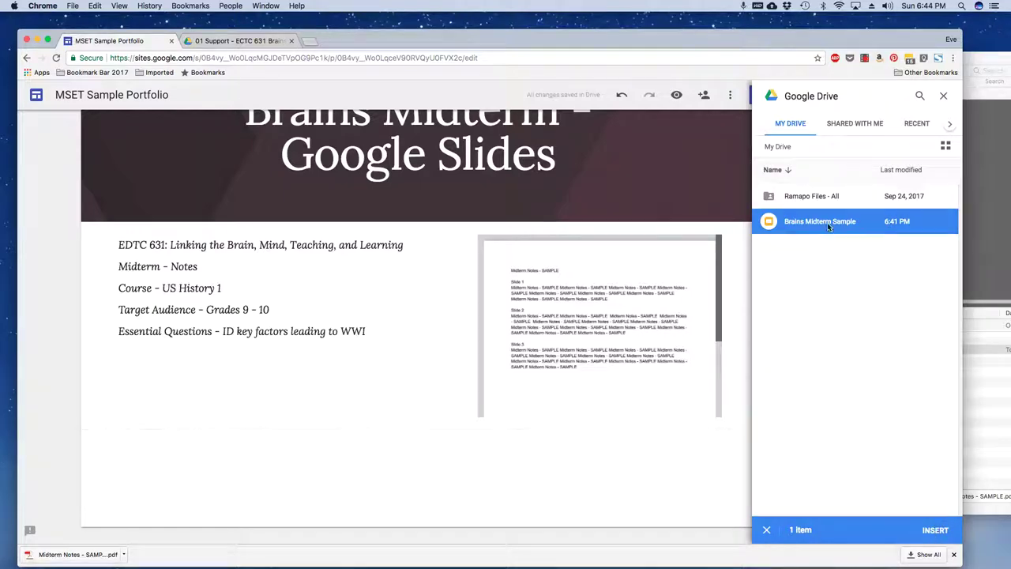
{"action": "left_click", "coordinate": [935, 530]}
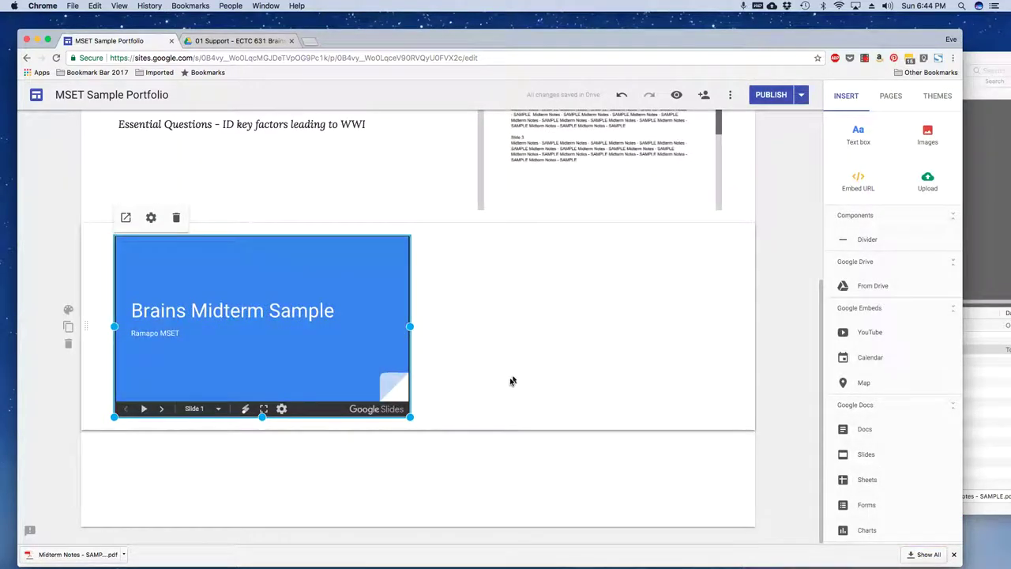
{"action": "left_click", "coordinate": [769, 95]}
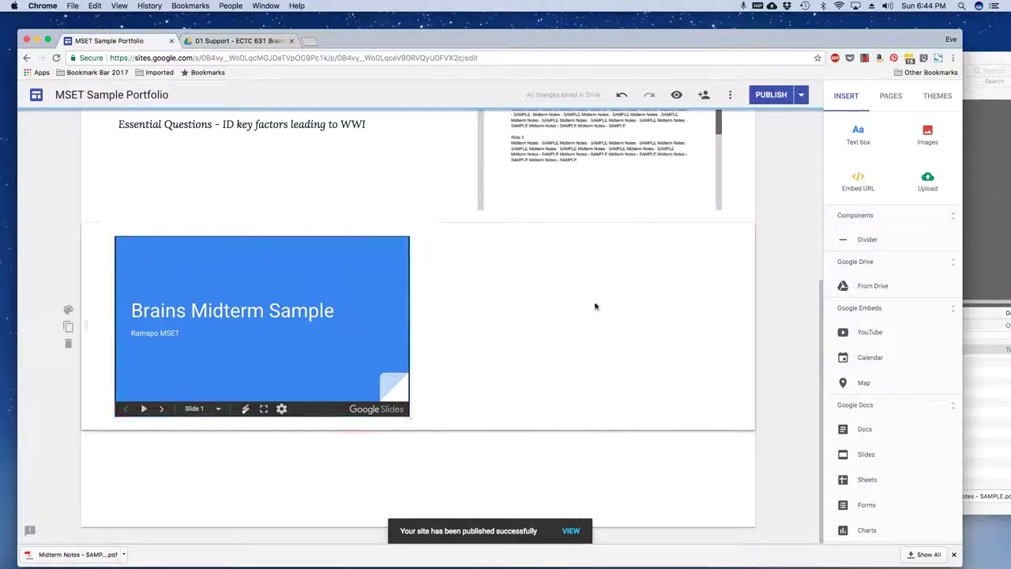
View the published Brains Midterm - Google Slides page, advance the embedded presentation to slide 2, and check the notes PDF and slides
{"action": "left_click", "coordinate": [801, 94]}
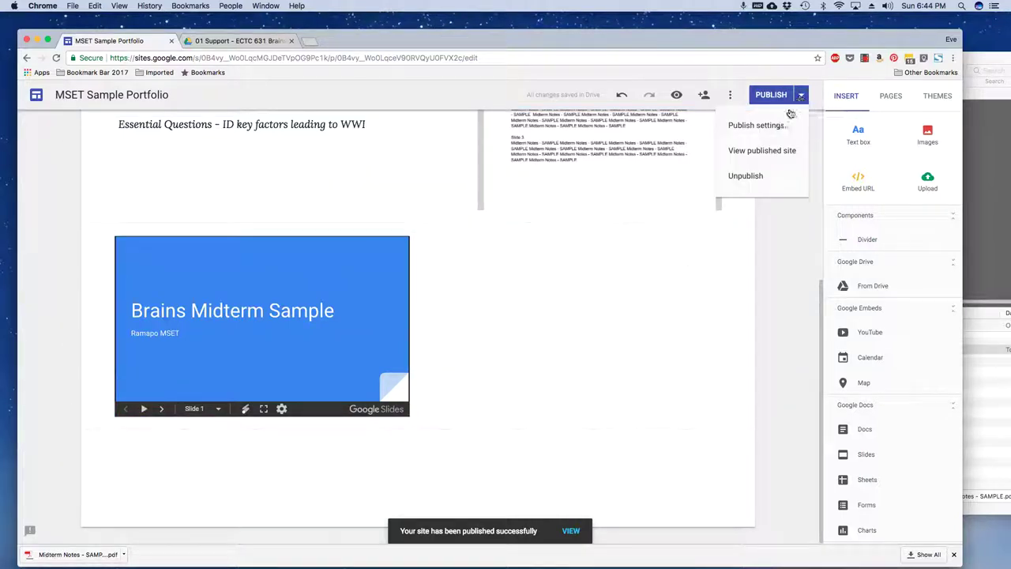
{"action": "left_click", "coordinate": [760, 151]}
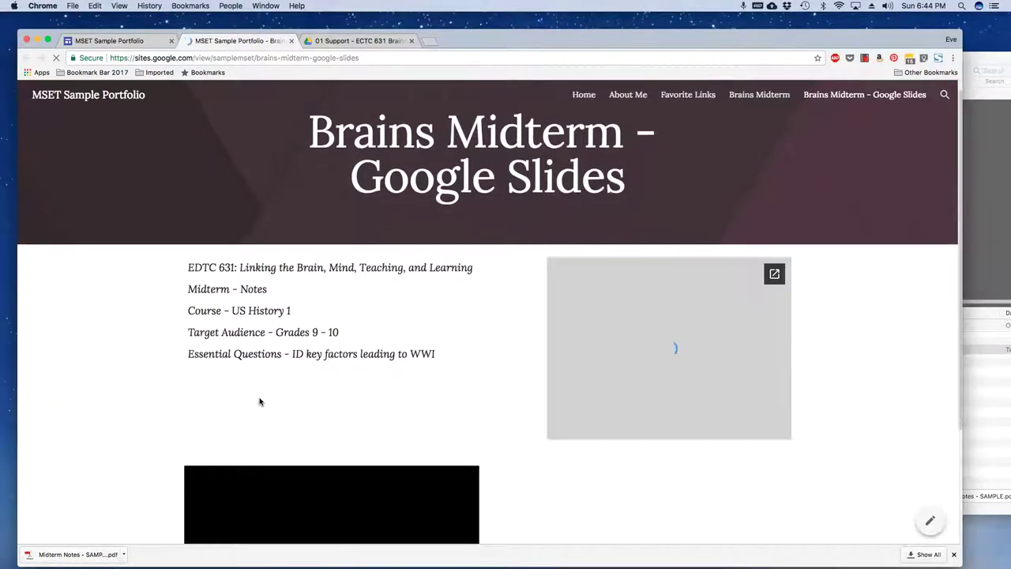
{"action": "scroll", "coordinate": [260, 401], "scroll_direction": "down", "scroll_amount": 4}
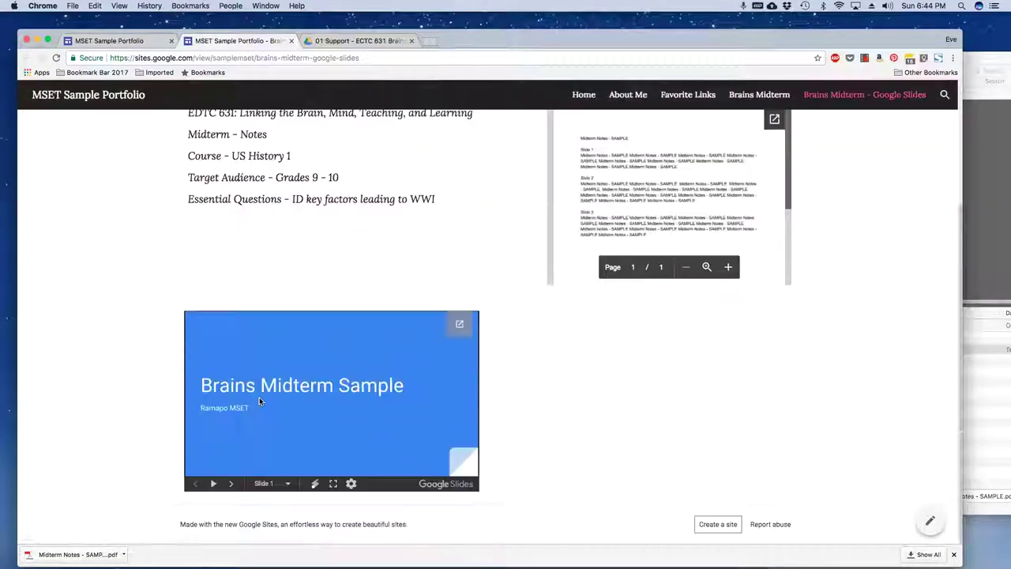
{"action": "left_click", "coordinate": [233, 484]}
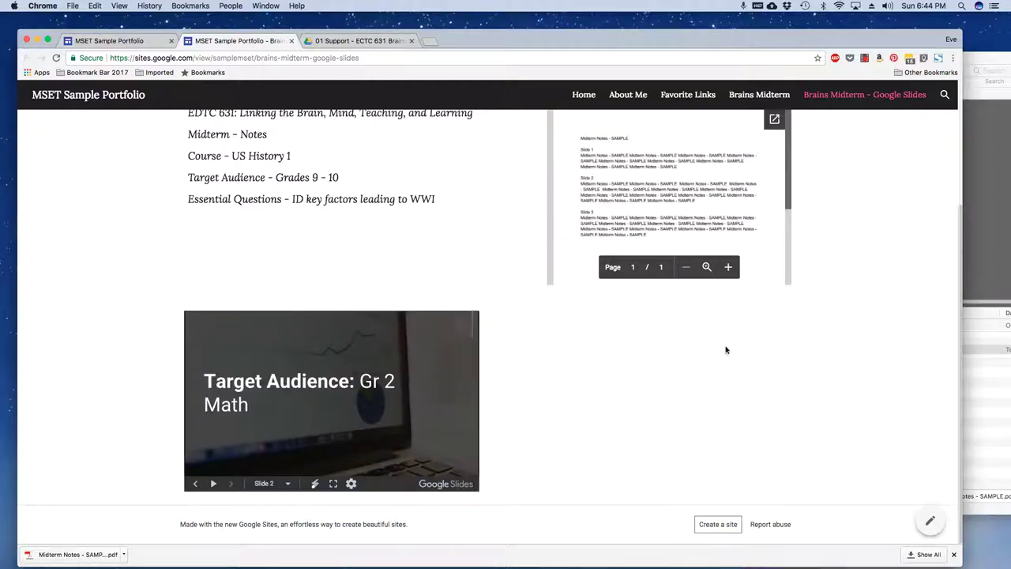
{"action": "scroll", "coordinate": [725, 352], "scroll_direction": "up", "scroll_amount": 4}
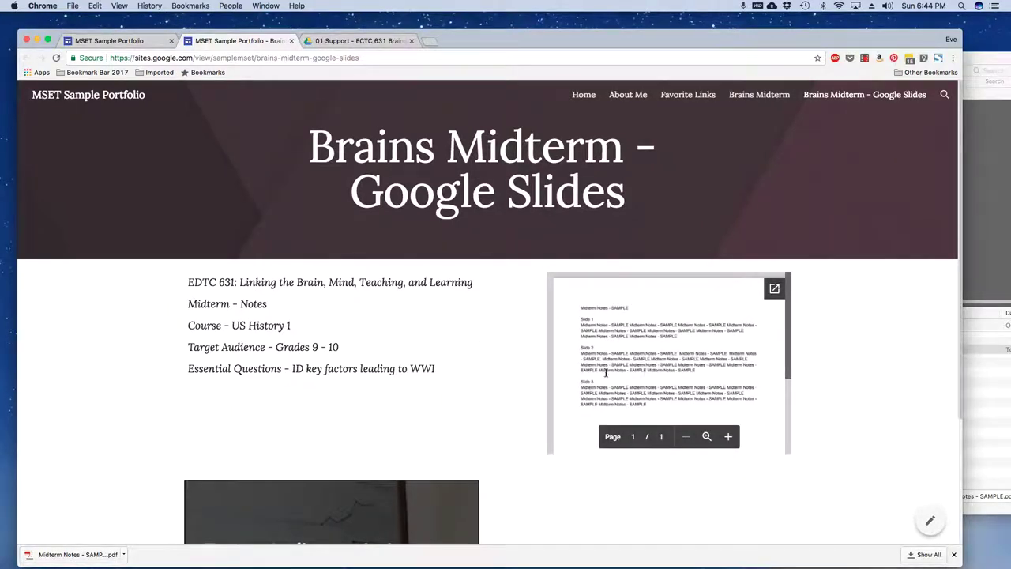
{"action": "mouse_move", "coordinate": [459, 484]}
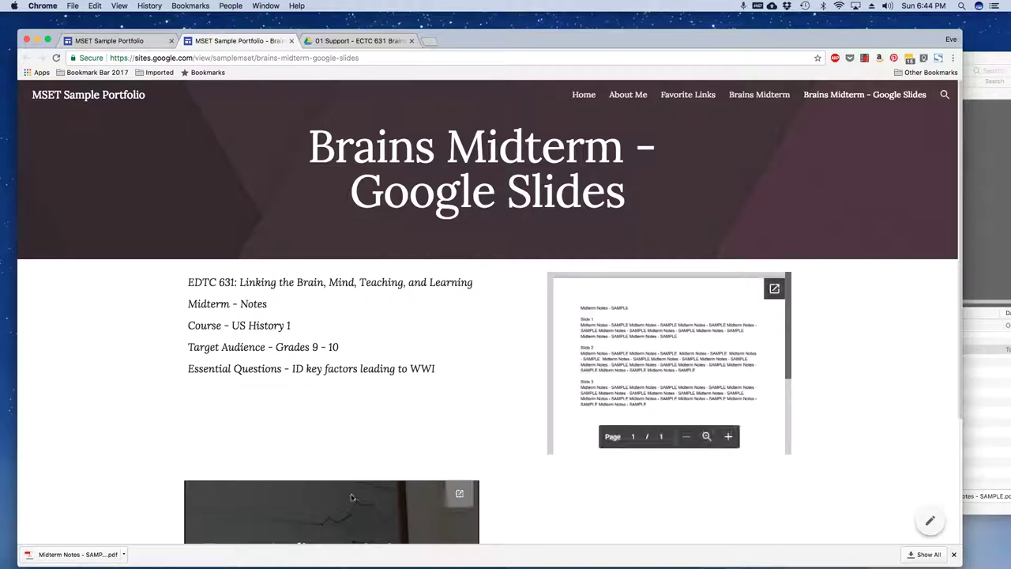
{"action": "scroll", "coordinate": [460, 484], "scroll_direction": "down", "scroll_amount": 3}
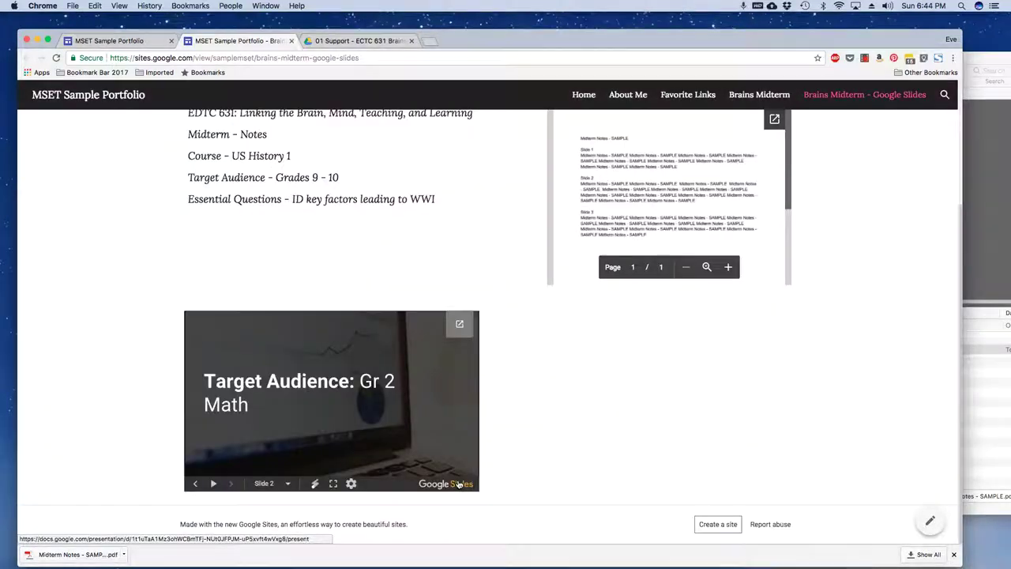